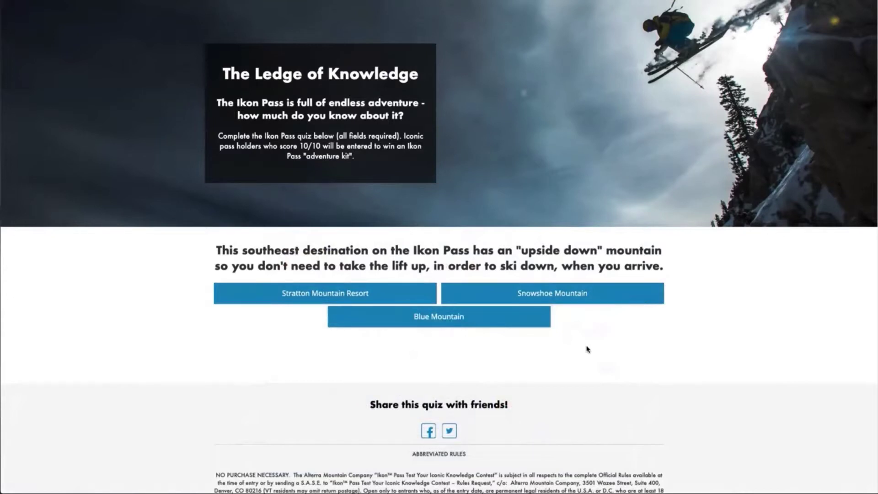
- Answer all ten Ikon Pass quiz questions, including Tremblant, Winter Park Resort and Boyne Highlands
{"action": "left_click", "coordinate": [565, 297]}
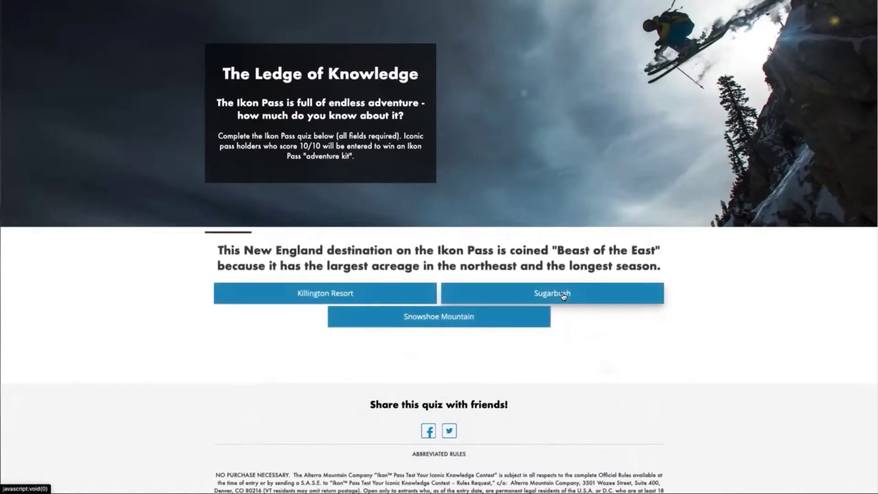
{"action": "left_click", "coordinate": [400, 295]}
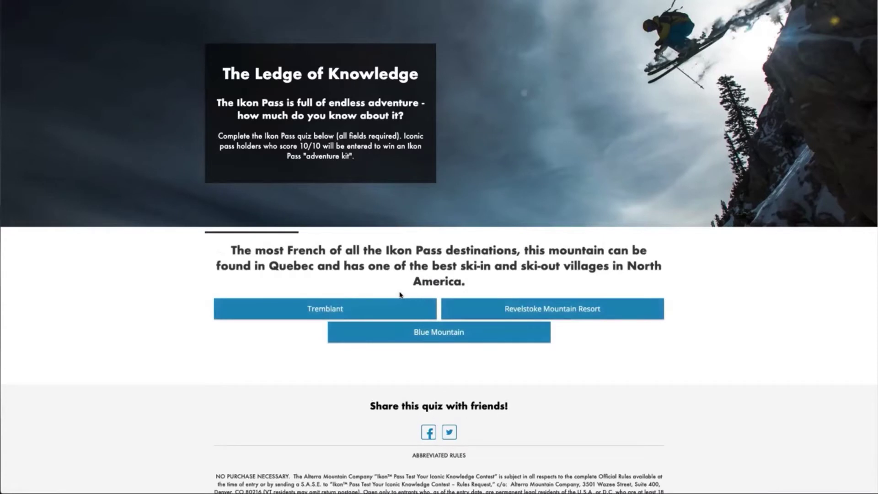
{"action": "left_click", "coordinate": [352, 310]}
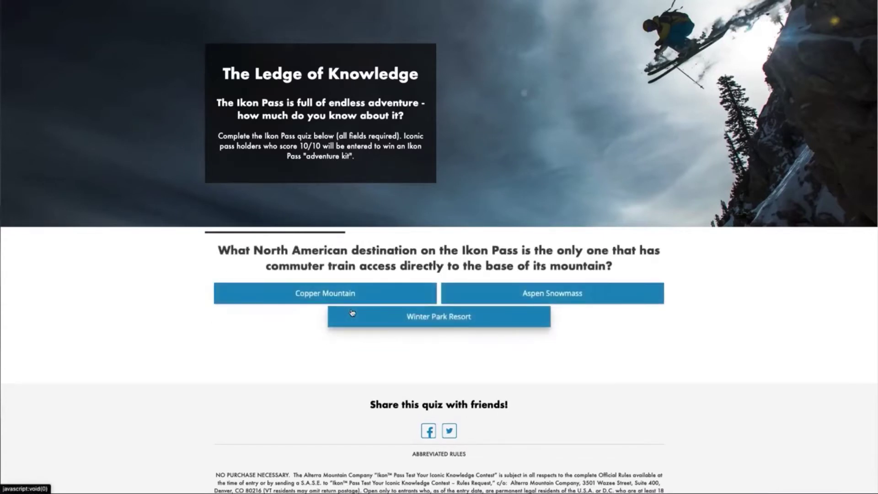
{"action": "left_click", "coordinate": [438, 321]}
{"action": "left_click", "coordinate": [536, 296]}
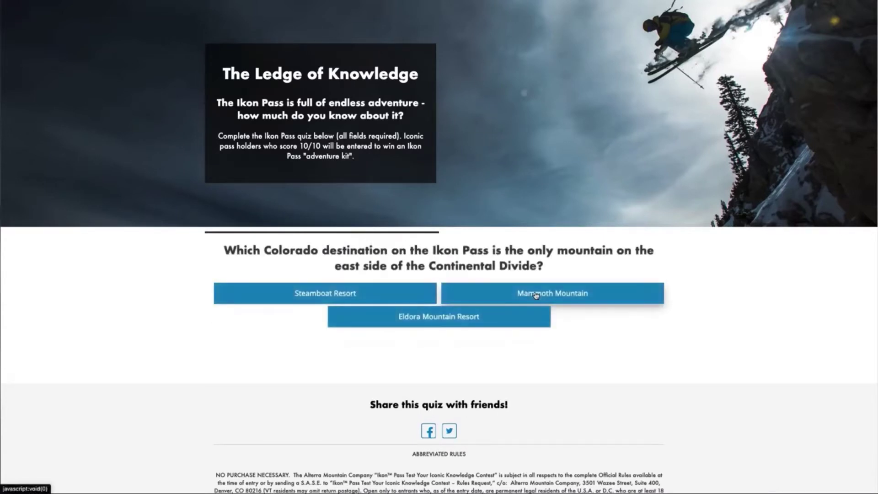
{"action": "left_click", "coordinate": [444, 321]}
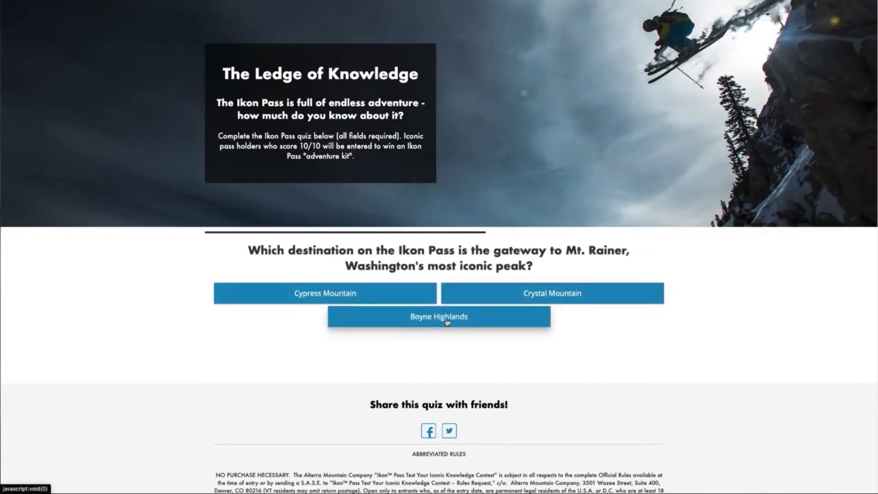
{"action": "left_click", "coordinate": [445, 322]}
{"action": "left_click", "coordinate": [536, 279]}
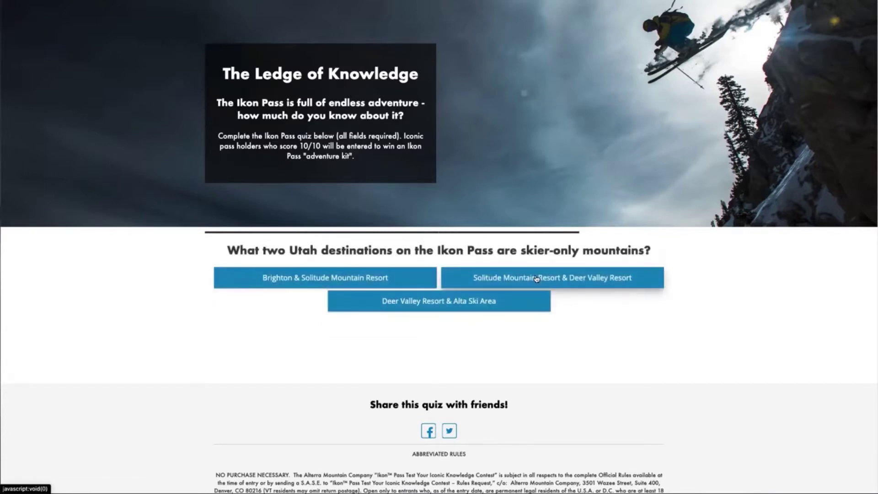
{"action": "left_click", "coordinate": [527, 279]}
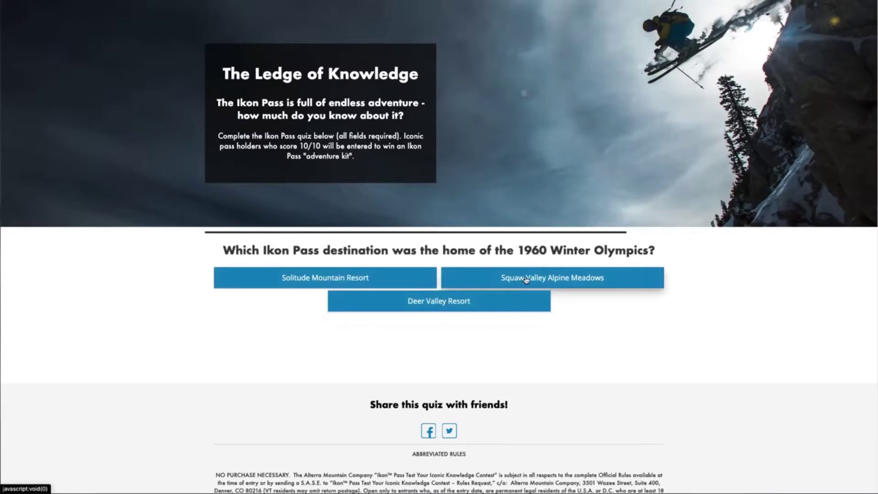
{"action": "left_click", "coordinate": [526, 280]}
- Fill the entrant's Email field with the saved autofill address
{"action": "scroll", "coordinate": [439, 274], "scroll_direction": "down", "scroll_amount": 1}
{"action": "left_click", "coordinate": [439, 234]}
{"action": "left_click", "coordinate": [361, 258]}
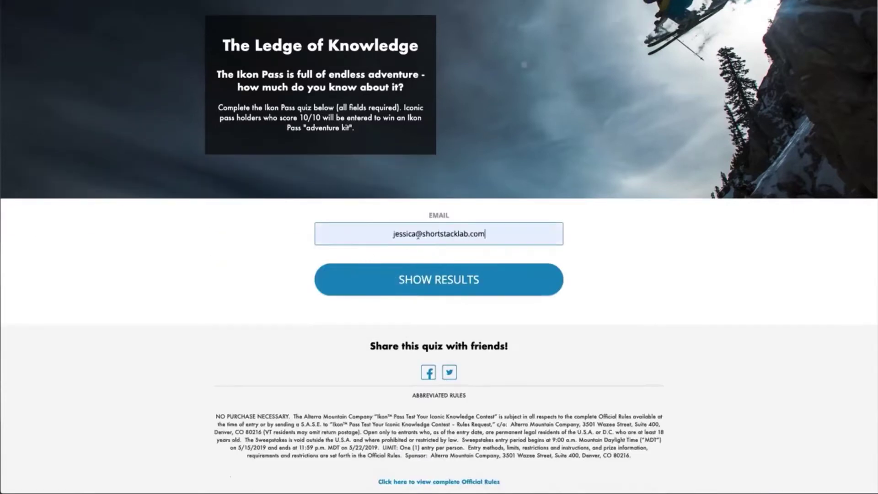
- Show the results and scroll through the 40% score, wipe-out message and correct answers
{"action": "left_click", "coordinate": [451, 288]}
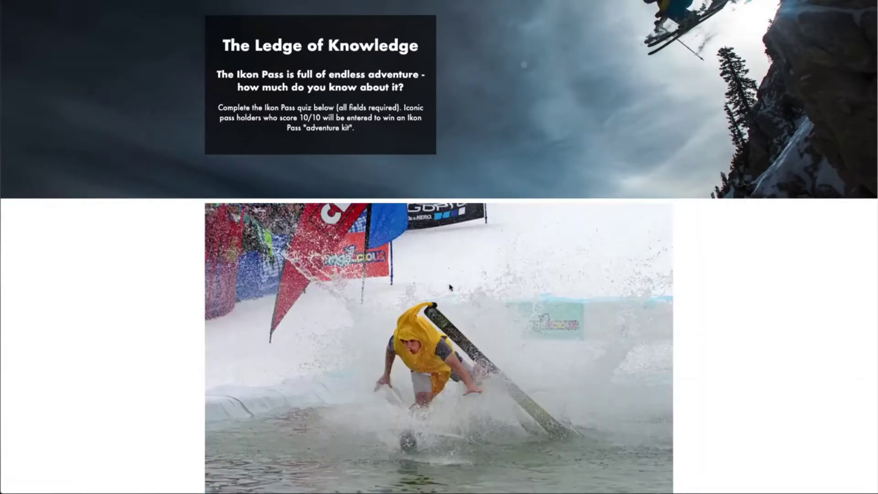
{"action": "scroll", "coordinate": [646, 338], "scroll_direction": "down", "scroll_amount": 8}
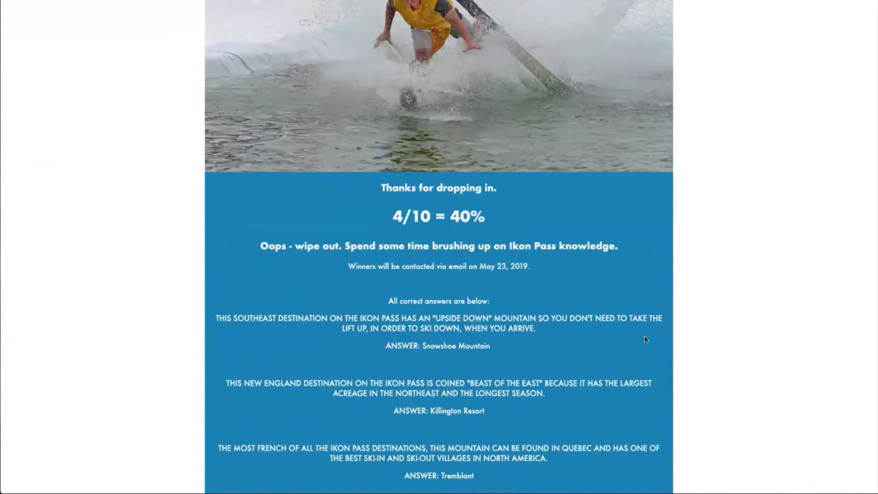
{"action": "scroll", "coordinate": [645, 340], "scroll_direction": "down", "scroll_amount": 15}
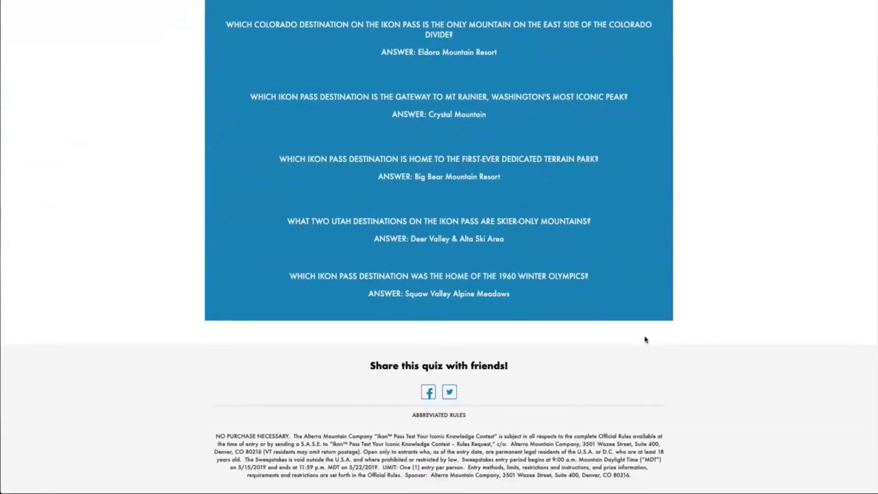
{"action": "scroll", "coordinate": [645, 339], "scroll_direction": "up", "scroll_amount": 9}
{"action": "scroll", "coordinate": [645, 340], "scroll_direction": "up", "scroll_amount": 10}
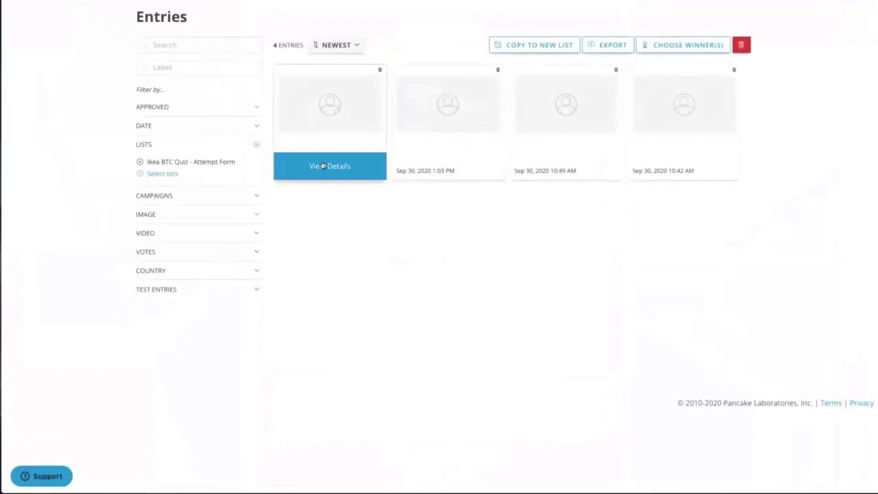
- View the details of the newest entry on the Entries page
{"action": "left_click", "coordinate": [322, 165]}
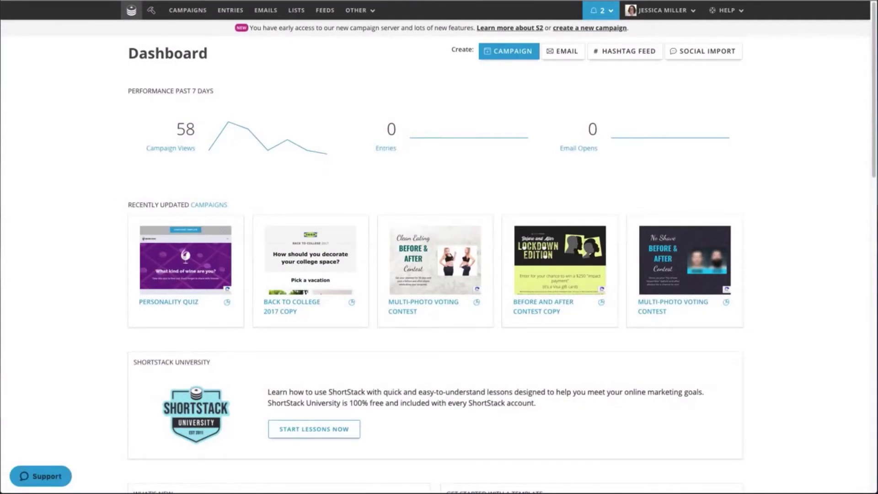
- Create a new S2 campaign from the Personality Quiz template
{"action": "left_click", "coordinate": [505, 51]}
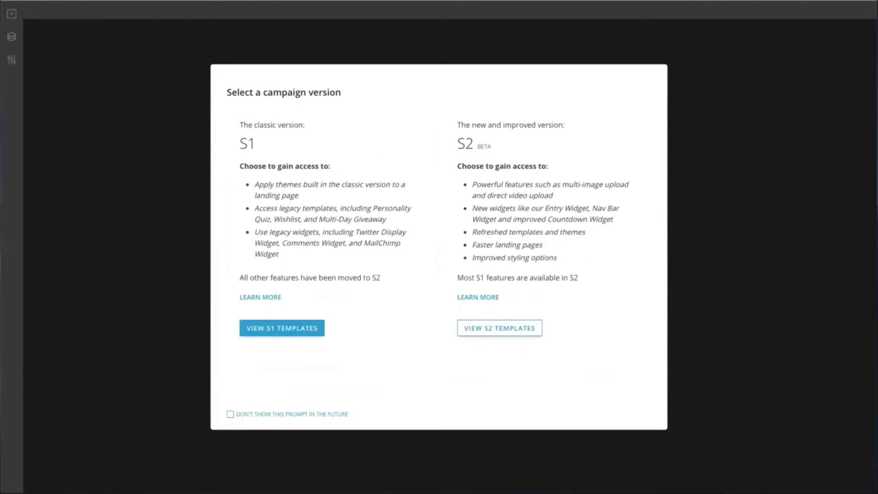
{"action": "left_click", "coordinate": [498, 330]}
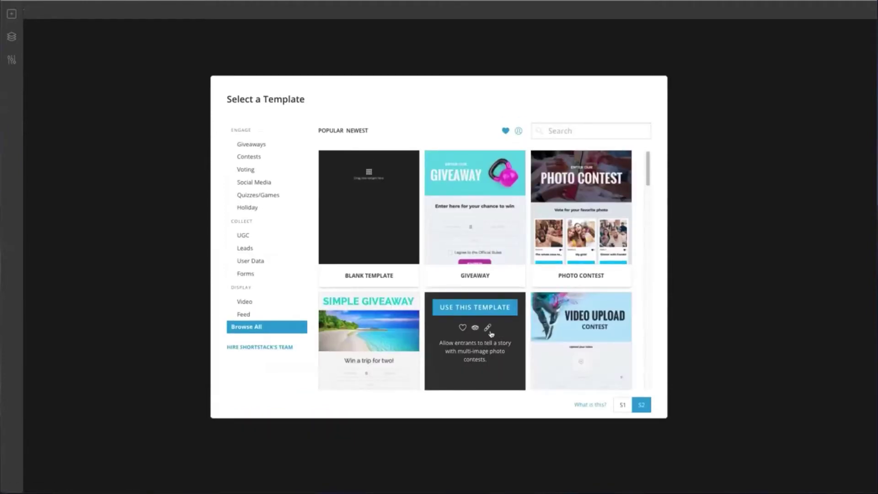
{"action": "scroll", "coordinate": [463, 332], "scroll_direction": "down", "scroll_amount": 10}
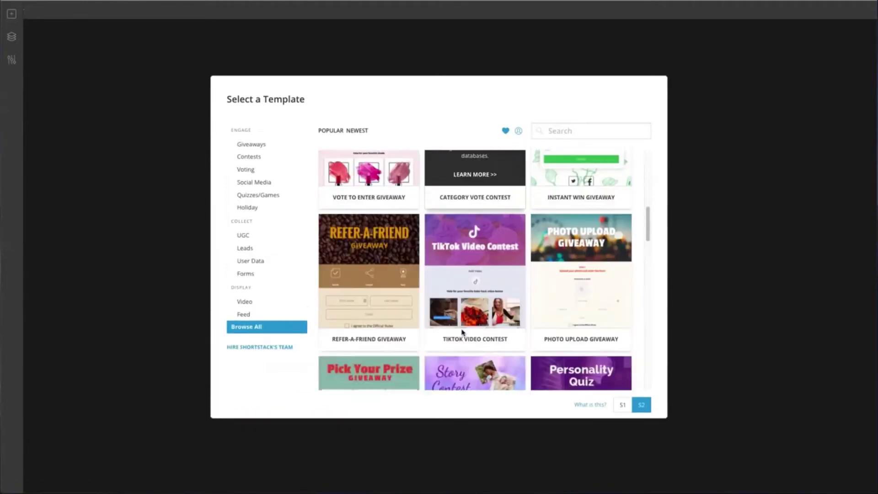
{"action": "left_click", "coordinate": [580, 260]}
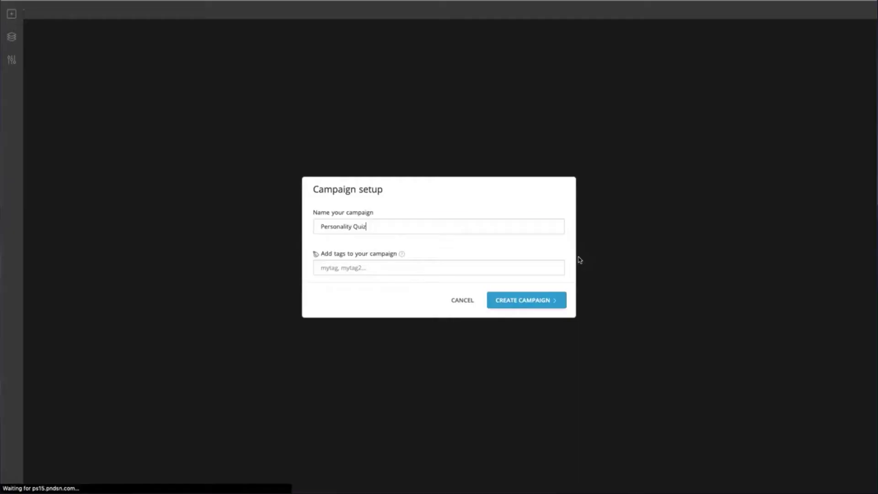
{"action": "left_click", "coordinate": [525, 300]}
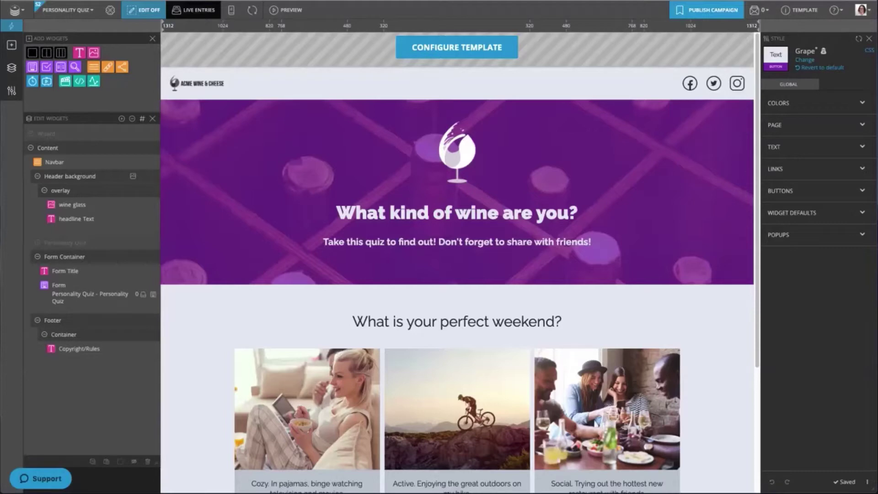
{"action": "scroll", "coordinate": [672, 266], "scroll_direction": "down", "scroll_amount": 4}
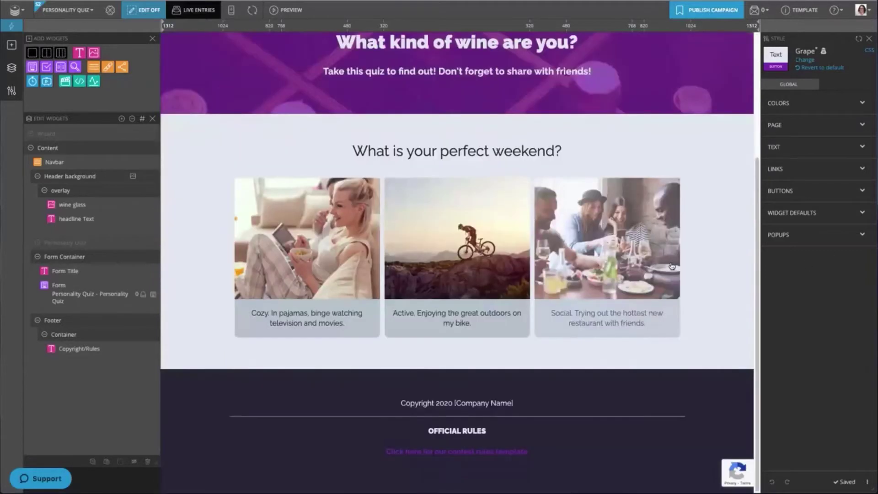
{"action": "scroll", "coordinate": [672, 266], "scroll_direction": "up", "scroll_amount": 5}
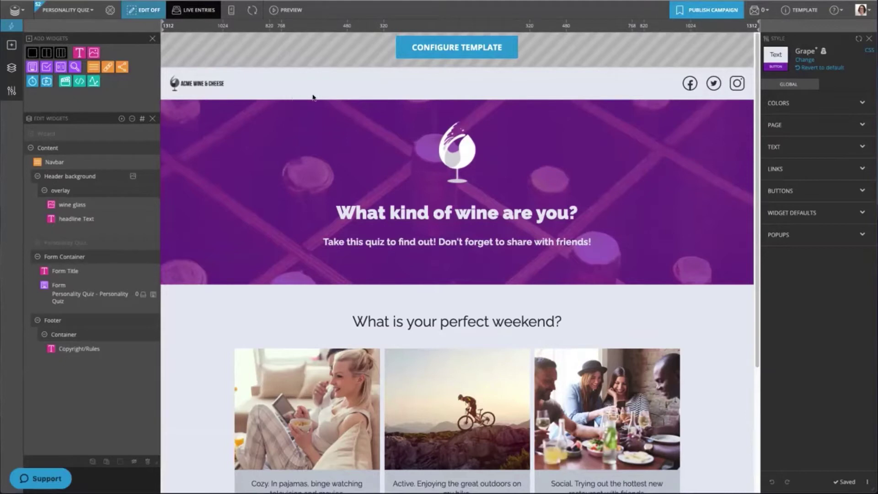
- Review the Pinot Noir, Sauvignon Blanc and Pink Moscato outcomes, then view Question 1's choices
{"action": "left_click", "coordinate": [470, 49]}
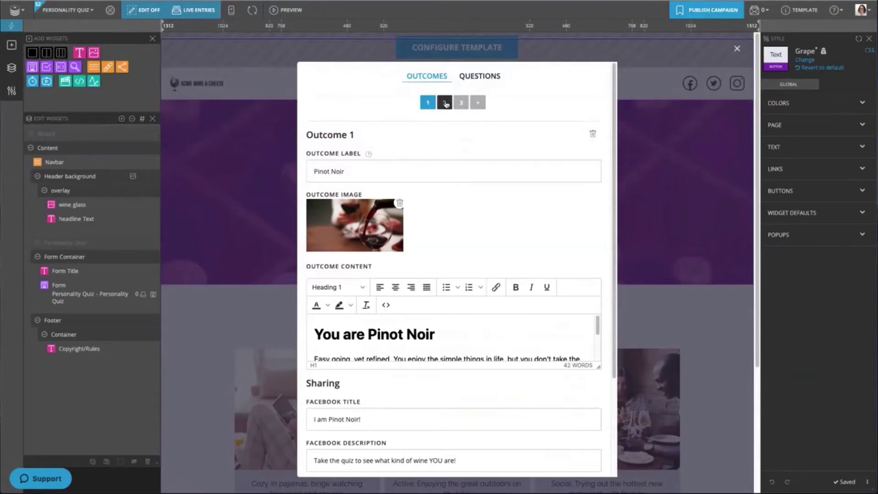
{"action": "left_click", "coordinate": [445, 103]}
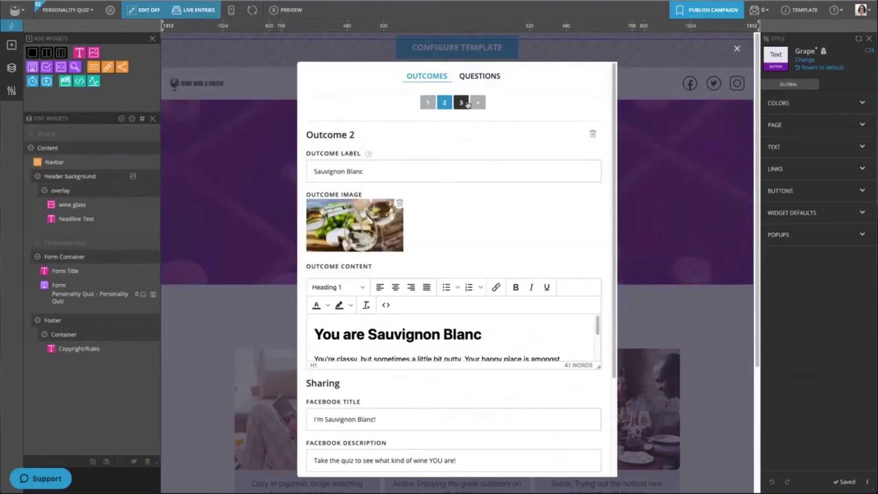
{"action": "left_click", "coordinate": [462, 103]}
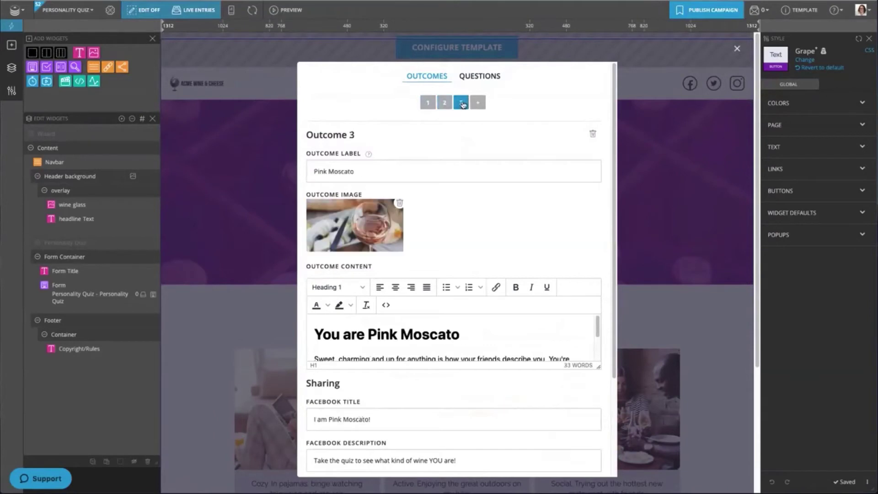
{"action": "left_click", "coordinate": [427, 103]}
{"action": "scroll", "coordinate": [501, 242], "scroll_direction": "down", "scroll_amount": 3}
{"action": "scroll", "coordinate": [502, 243], "scroll_direction": "up", "scroll_amount": 3}
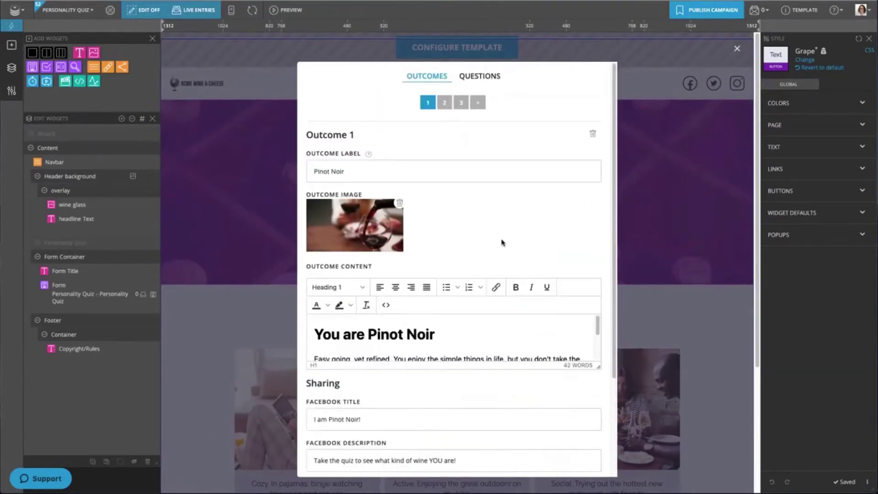
{"action": "left_click", "coordinate": [482, 77]}
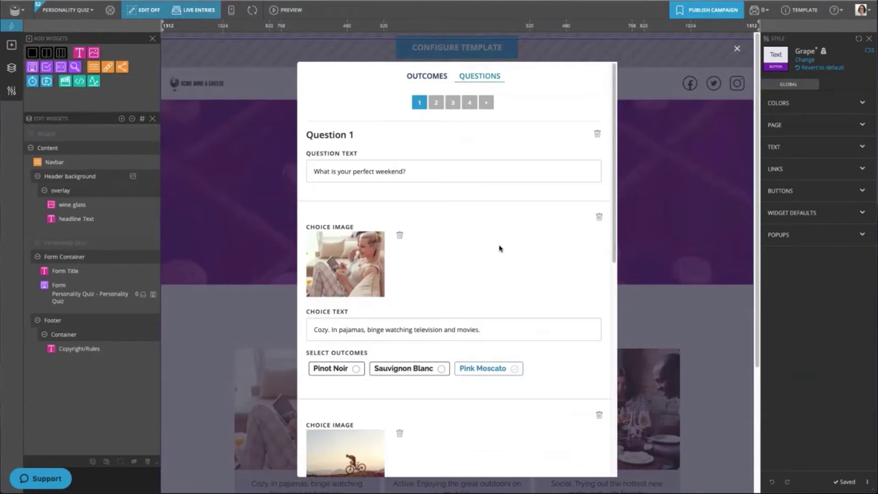
- Add Pinot Noir as an outcome of Question 1's Cozy choice
{"action": "scroll", "coordinate": [499, 249], "scroll_direction": "down", "scroll_amount": 10}
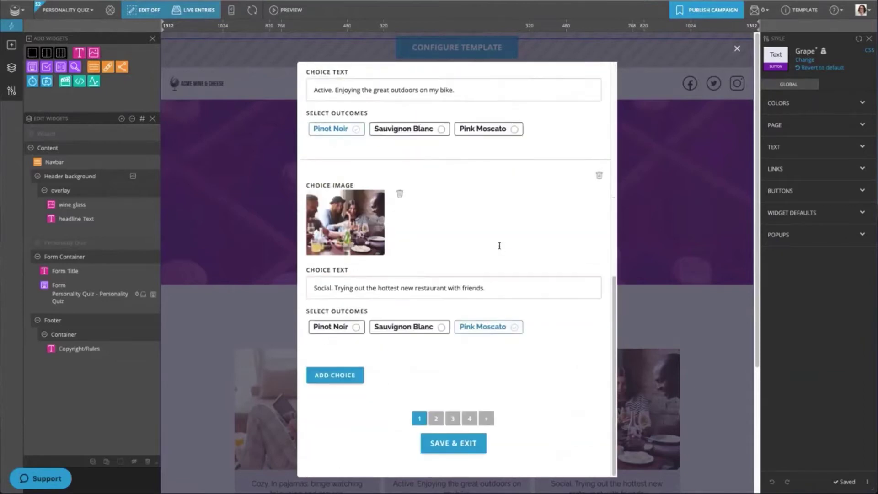
{"action": "scroll", "coordinate": [499, 247], "scroll_direction": "up", "scroll_amount": 10}
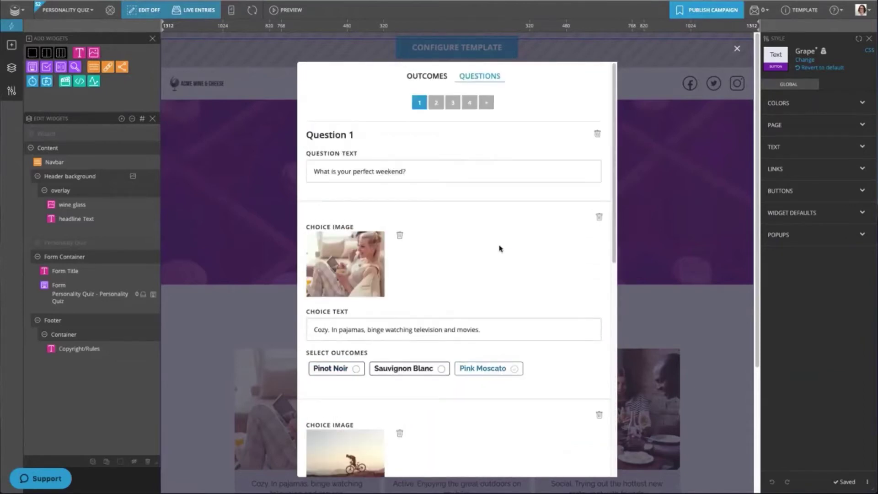
{"action": "scroll", "coordinate": [488, 255], "scroll_direction": "down", "scroll_amount": 2}
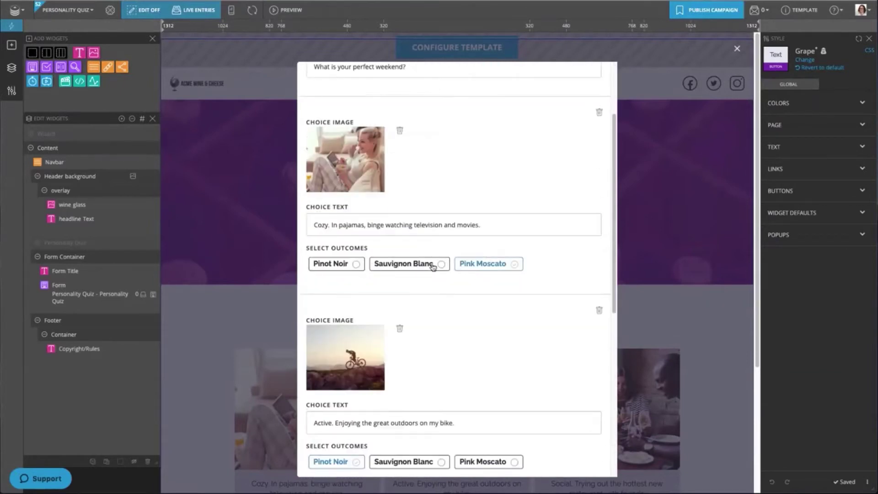
{"action": "left_click", "coordinate": [356, 264]}
- Save and close the quiz configuration, then select the Header background widget
{"action": "scroll", "coordinate": [417, 287], "scroll_direction": "up", "scroll_amount": 3}
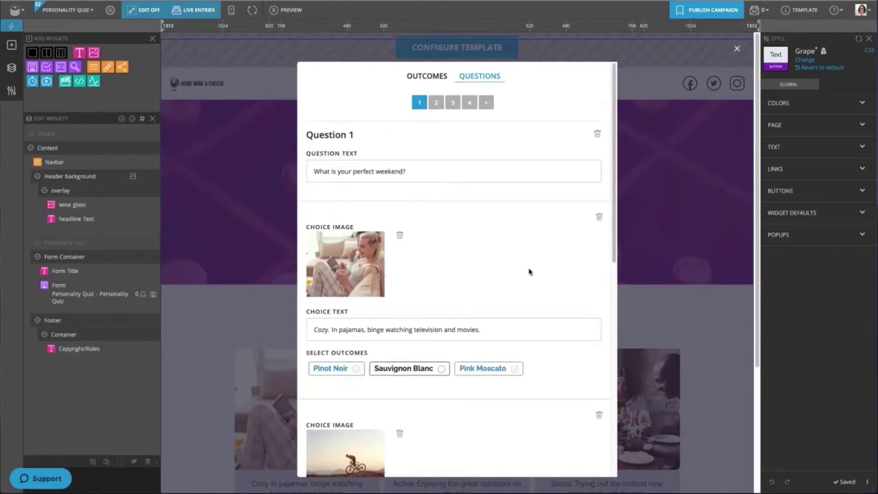
{"action": "scroll", "coordinate": [530, 272], "scroll_direction": "down", "scroll_amount": 10}
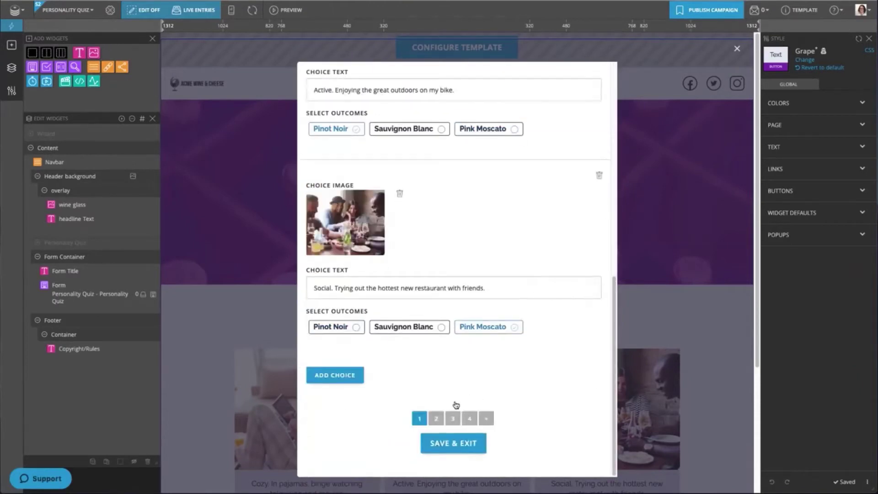
{"action": "left_click", "coordinate": [458, 444]}
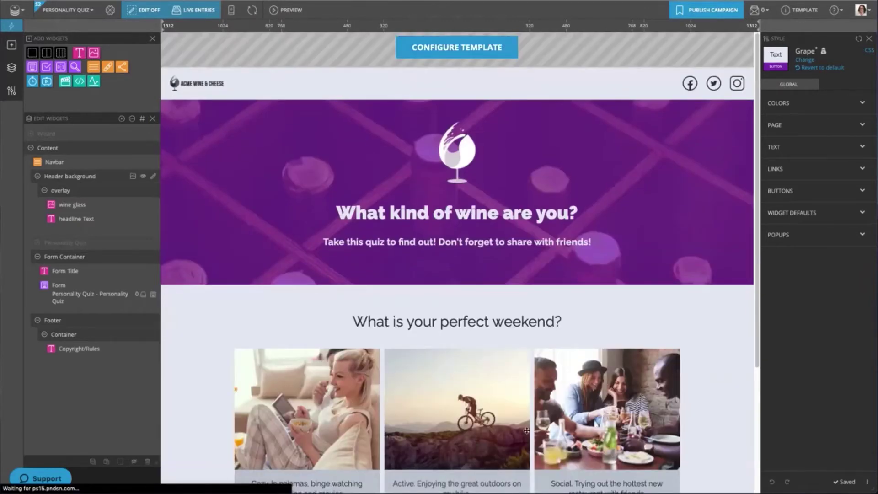
{"action": "left_click", "coordinate": [115, 176]}
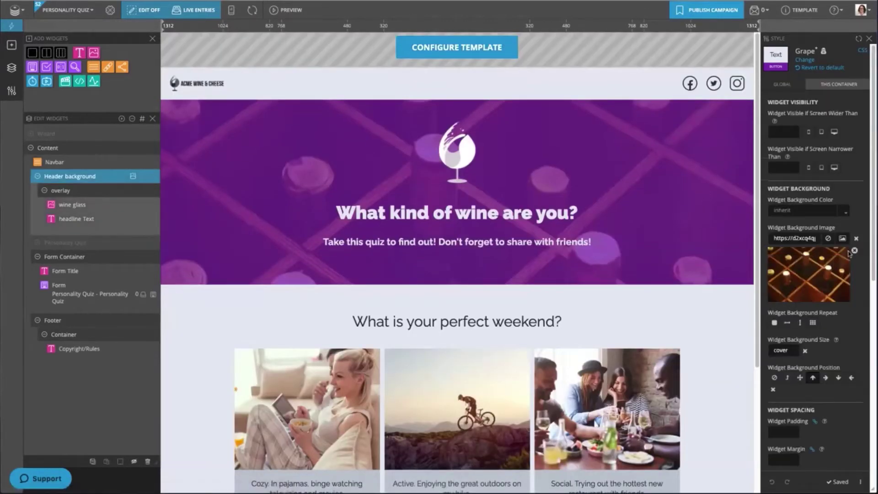
- Remove the header's background image and answer the quiz, starting with Cozy, up to the email form
{"action": "left_click", "coordinate": [855, 250]}
{"action": "scroll", "coordinate": [741, 281], "scroll_direction": "down", "scroll_amount": 4}
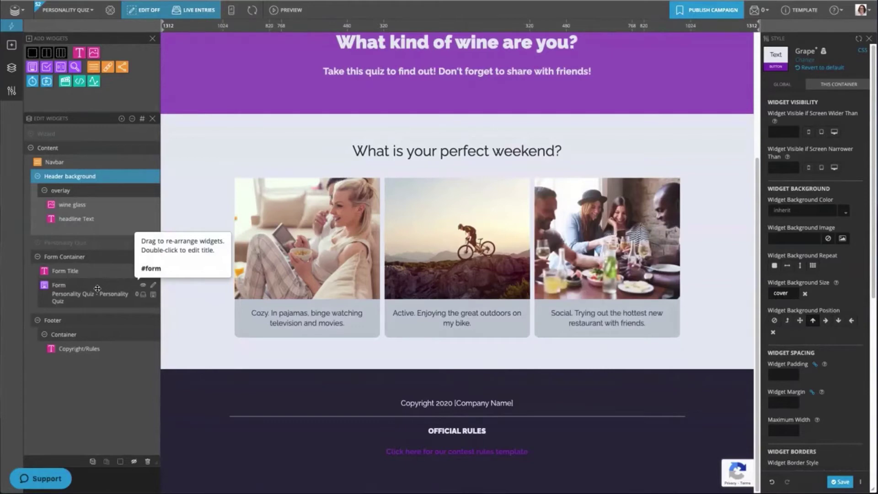
{"action": "left_click", "coordinate": [335, 241]}
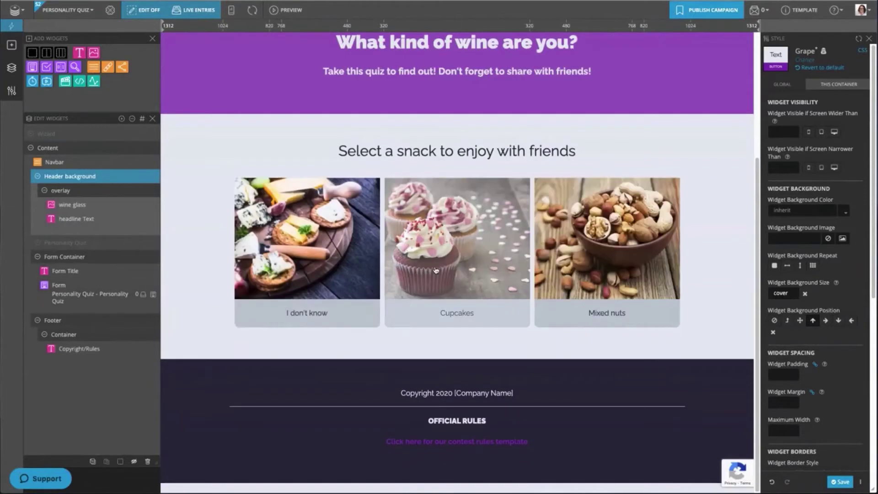
{"action": "left_click", "coordinate": [436, 270]}
{"action": "left_click", "coordinate": [348, 271]}
{"action": "left_click", "coordinate": [456, 260]}
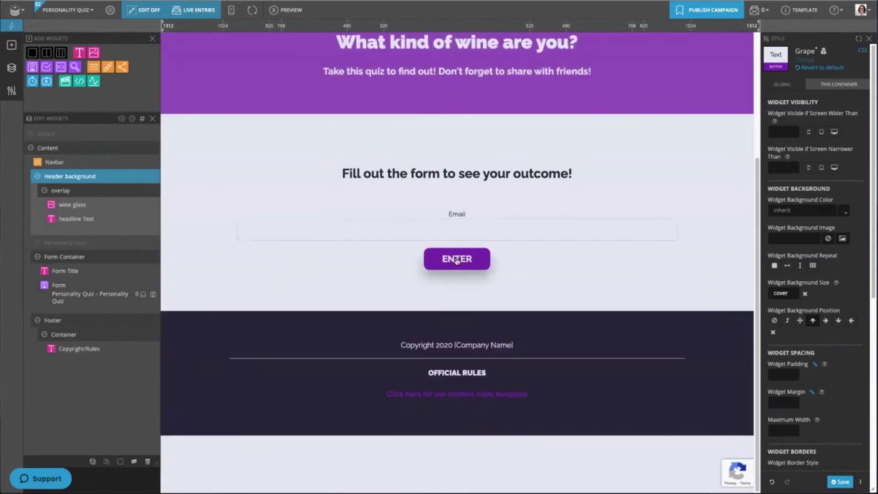
{"action": "left_click", "coordinate": [153, 296]}
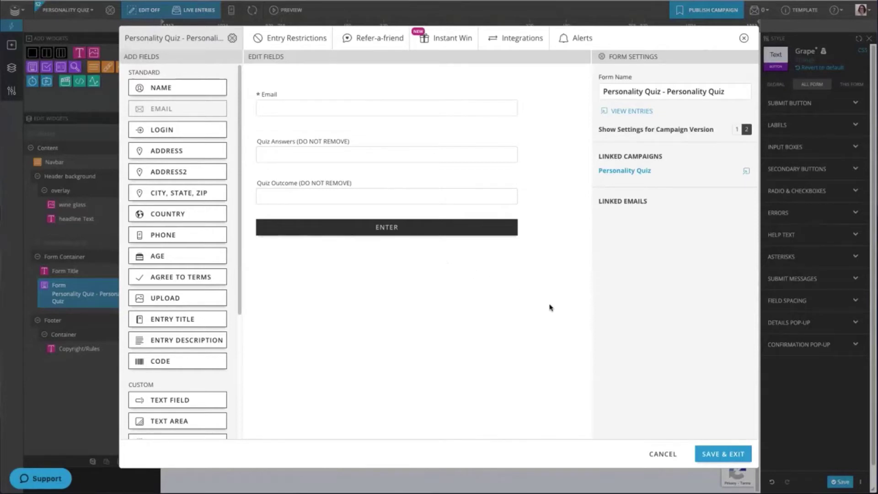
{"action": "left_click", "coordinate": [743, 454]}
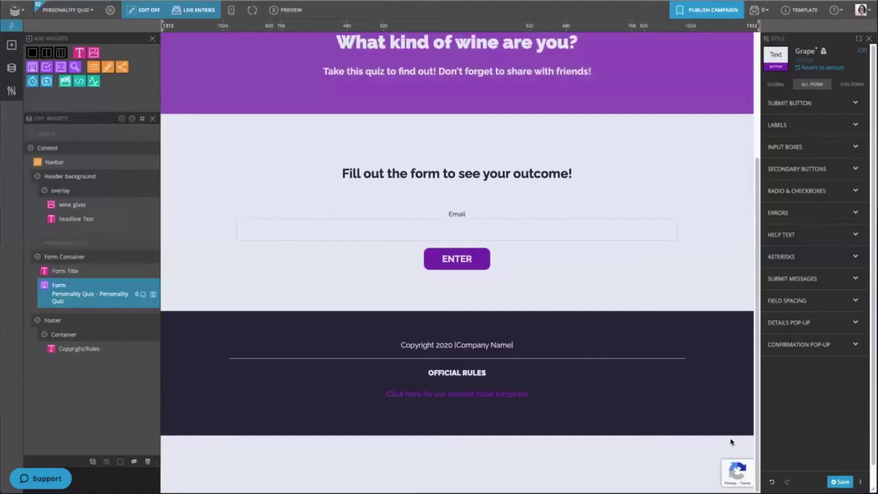
- Submit a test quiz entry with an e-mail address in the Email field
{"action": "left_click", "coordinate": [376, 231]}
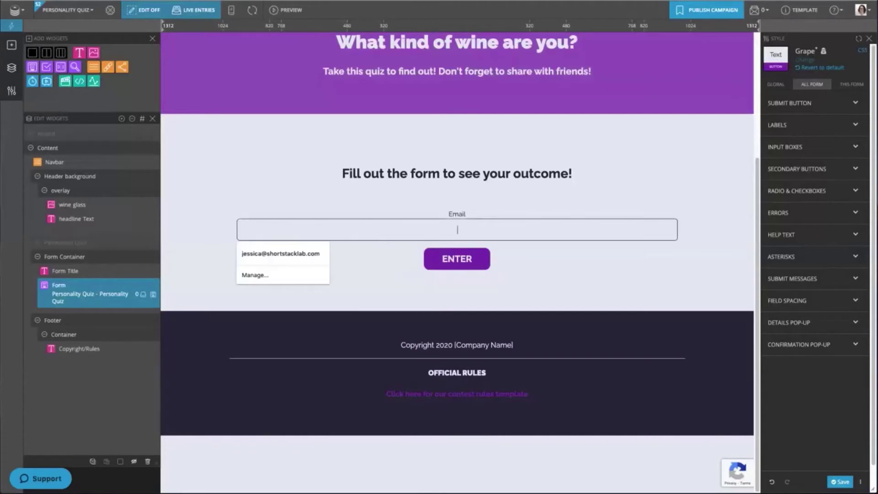
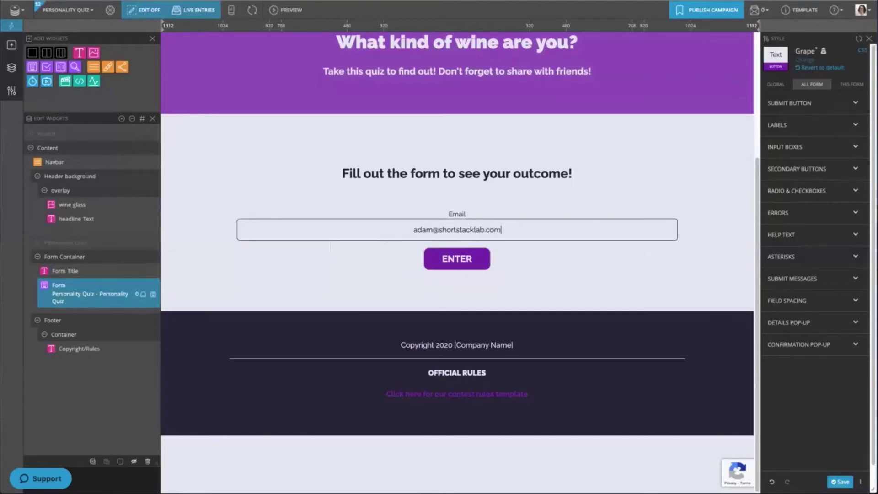
{"action": "left_click", "coordinate": [440, 265]}
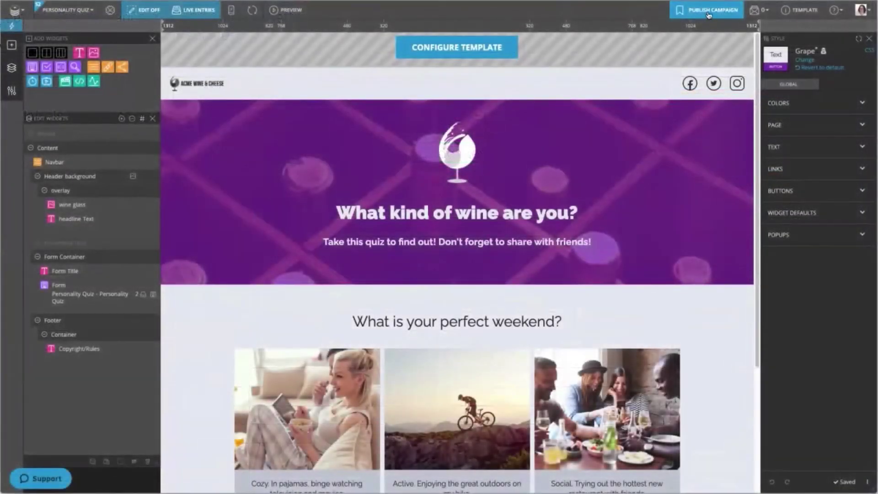
- Publish the Personality Quiz as a landing page at m.lndg.page/qsVhD3
{"action": "left_click", "coordinate": [708, 12]}
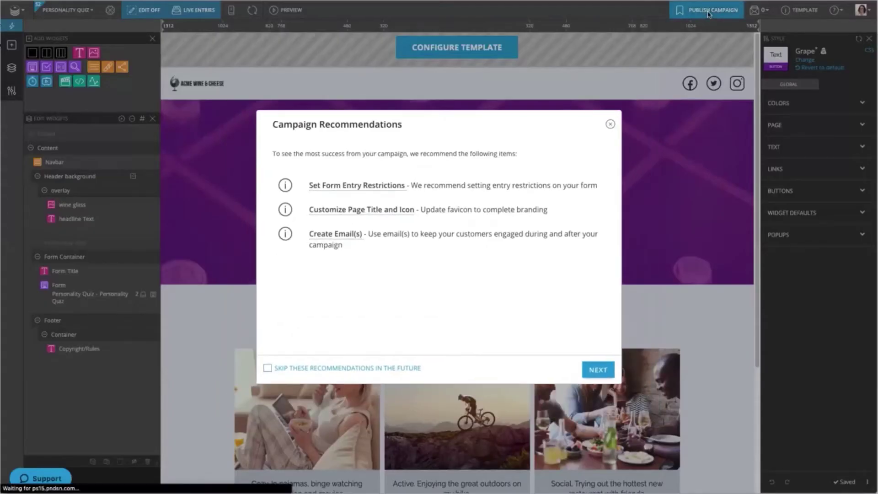
{"action": "left_click", "coordinate": [598, 371]}
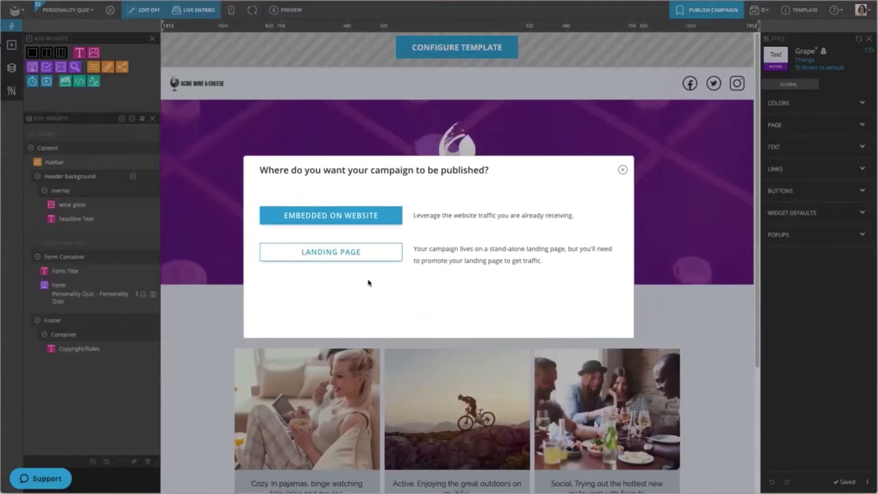
{"action": "left_click", "coordinate": [354, 252]}
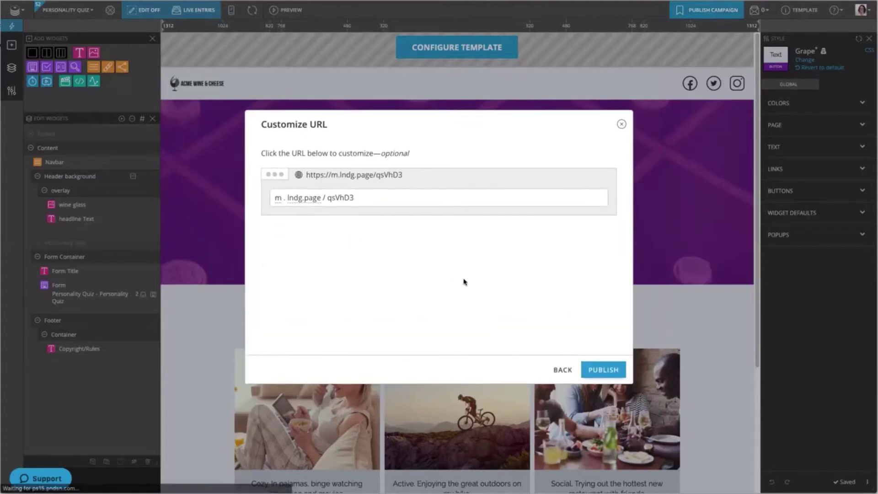
{"action": "left_click", "coordinate": [603, 370]}
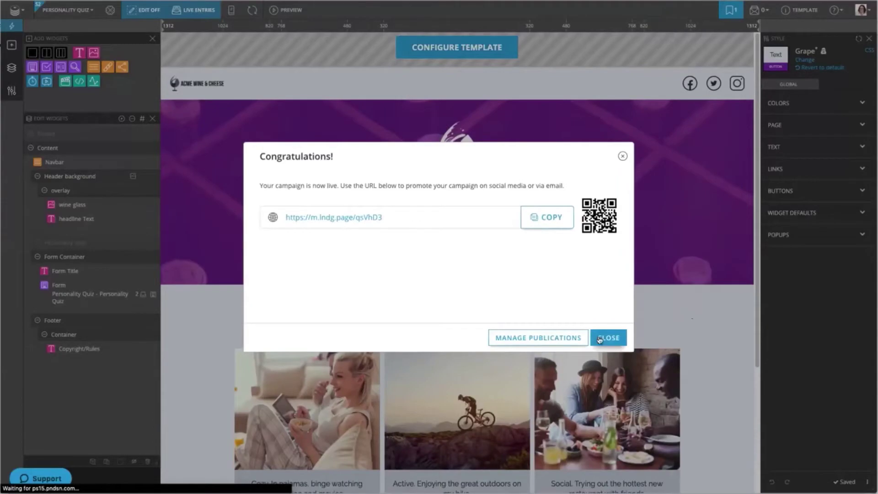
{"action": "left_click", "coordinate": [600, 339]}
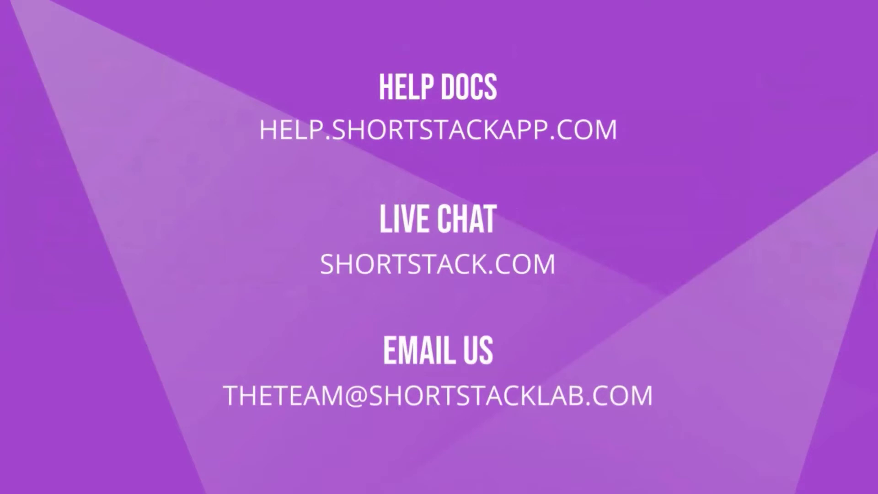
- Bring up the dashboard with 291945 campaign views and 1 entry over the past 7 days
{"action": "key", "text": "space"}
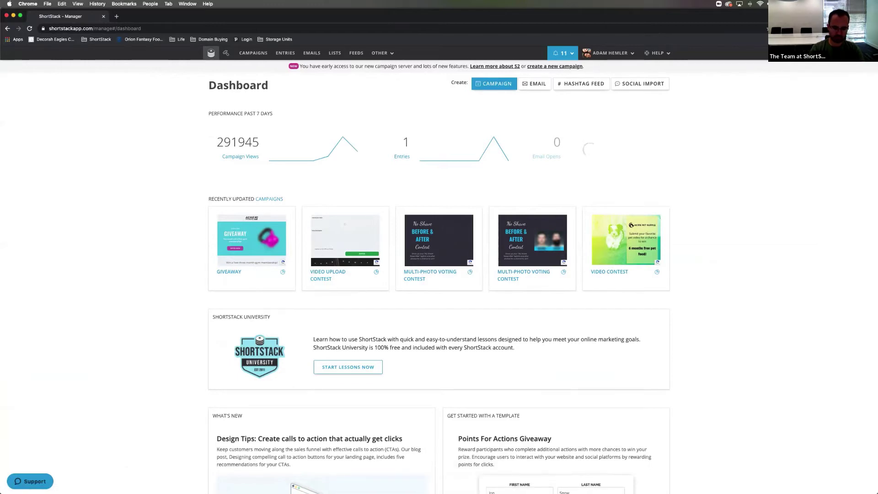
- Come back to the browser and reload the ShortStack dashboard to begin a new campaign
{"action": "key", "text": "super+Tab"}
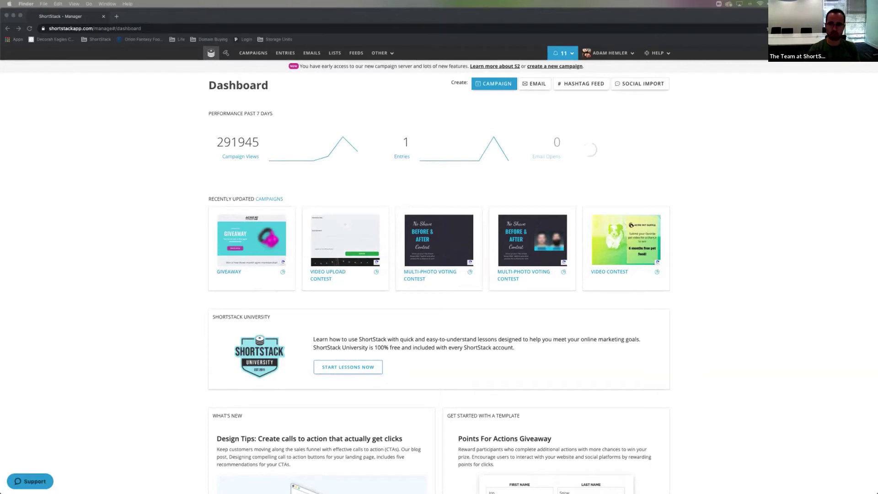
{"action": "key", "text": "super+Tab"}
{"action": "key", "text": "super+r"}
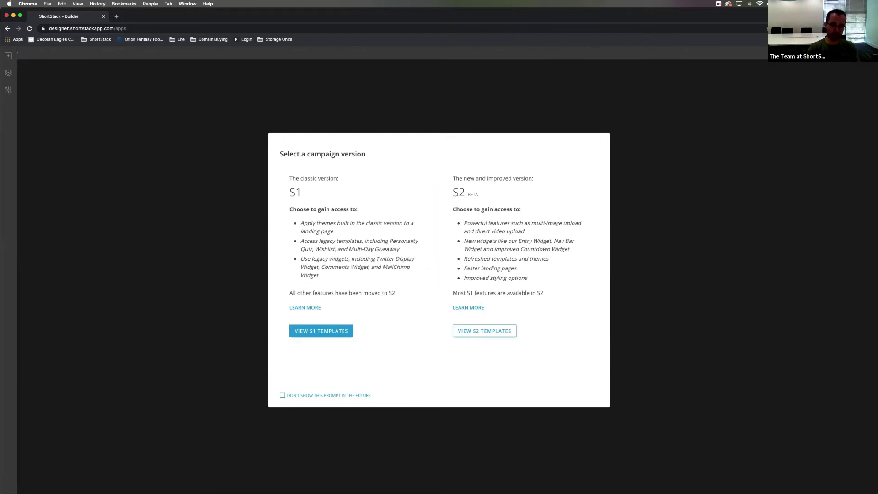
- Pick the new S2 campaign version to browse its templates (Blank Template, Giveaway, Photo Contest)
{"action": "left_click", "coordinate": [484, 331]}
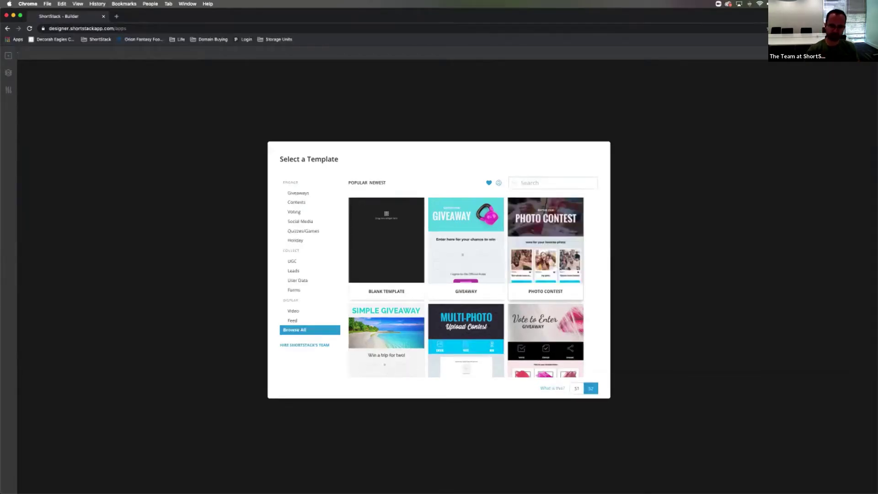
- Scroll down the template gallery and start a campaign from the Personality Quiz template
{"action": "scroll", "coordinate": [466, 256], "scroll_direction": "down", "scroll_amount": 5}
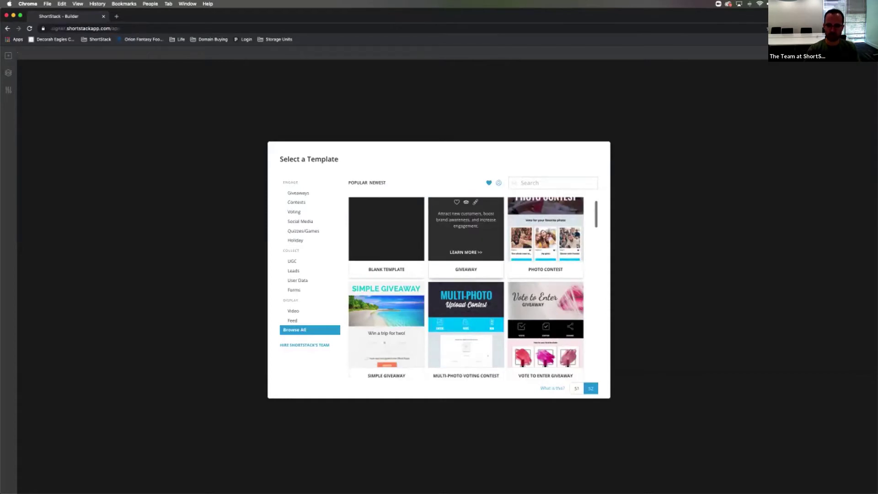
{"action": "scroll", "coordinate": [466, 287], "scroll_direction": "down", "scroll_amount": 5}
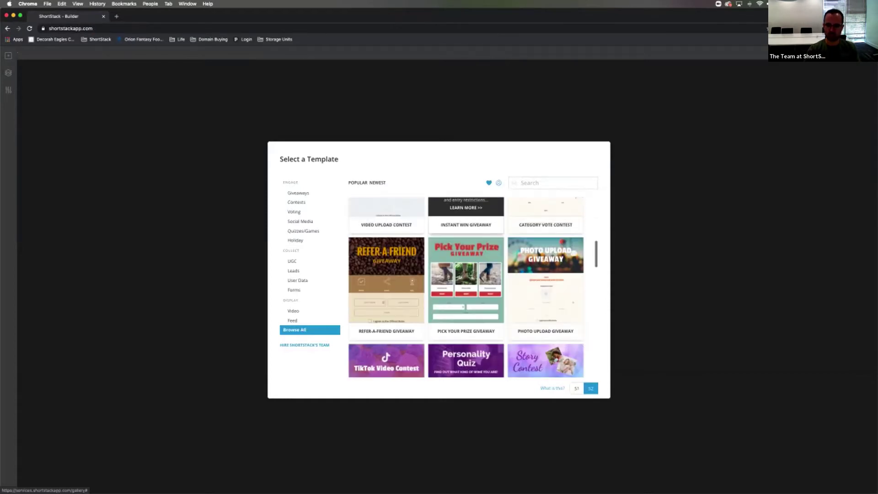
{"action": "scroll", "coordinate": [466, 287], "scroll_direction": "down", "scroll_amount": 1}
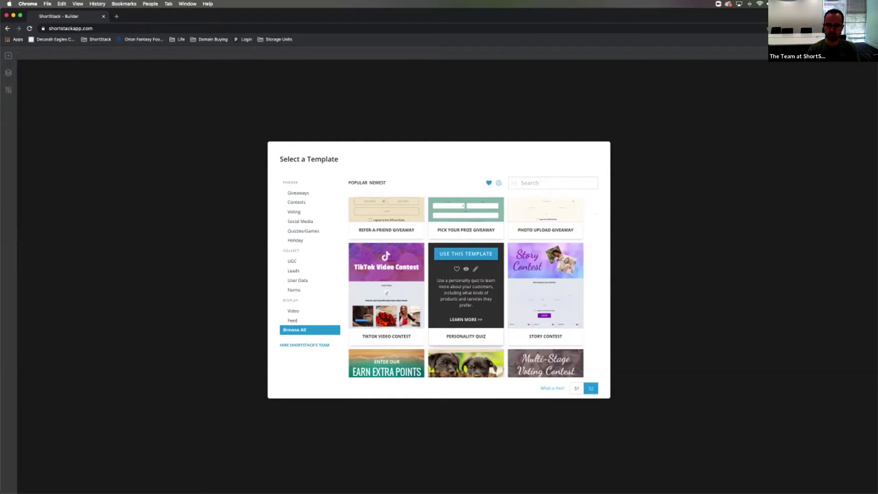
{"action": "left_click", "coordinate": [466, 254]}
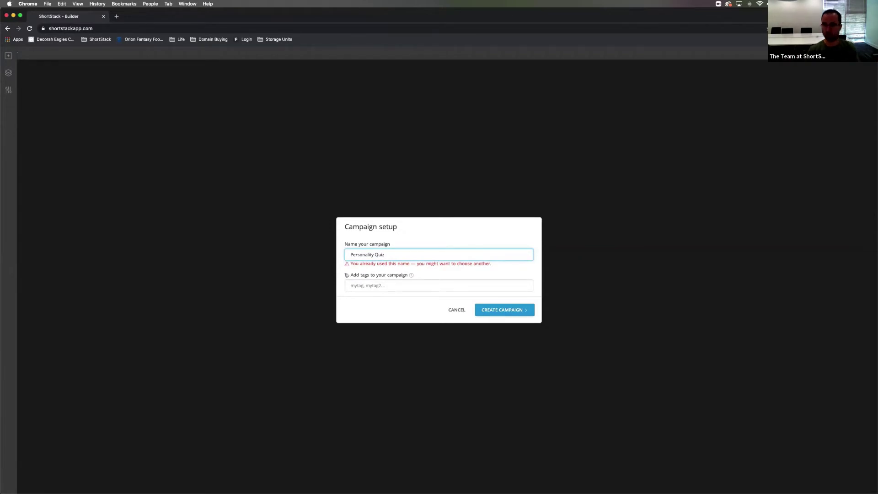
- Create the campaign under the suggested name 'Personality Quiz'
{"action": "key", "text": "Return"}
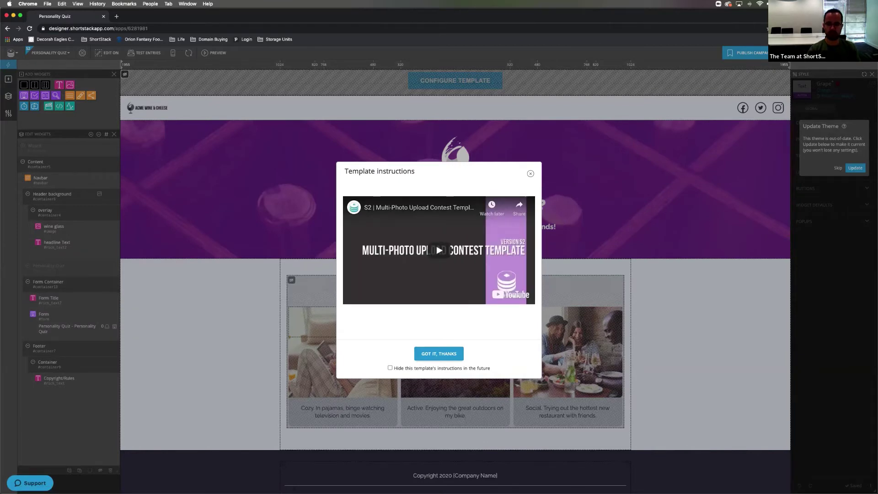
- Hide the template instructions permanently and switch to Edit Off to view the wine quiz page
{"action": "left_click", "coordinate": [390, 367]}
{"action": "key", "text": "Escape"}
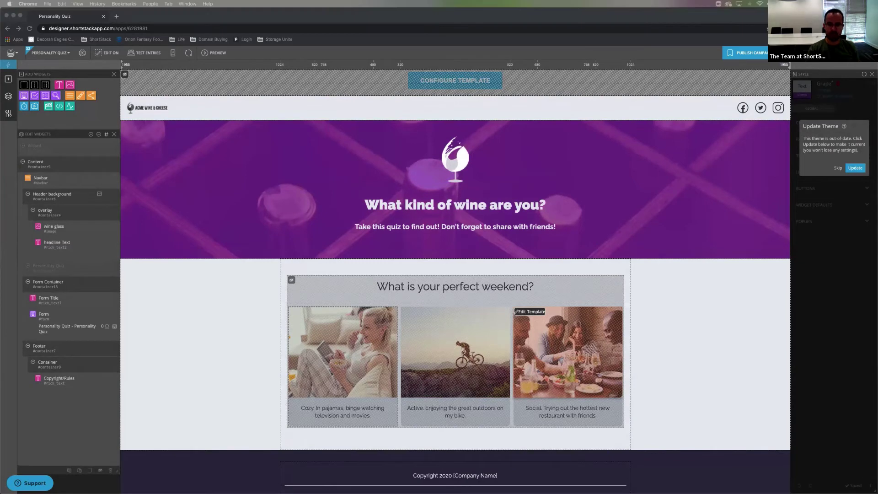
{"action": "left_click", "coordinate": [453, 108]}
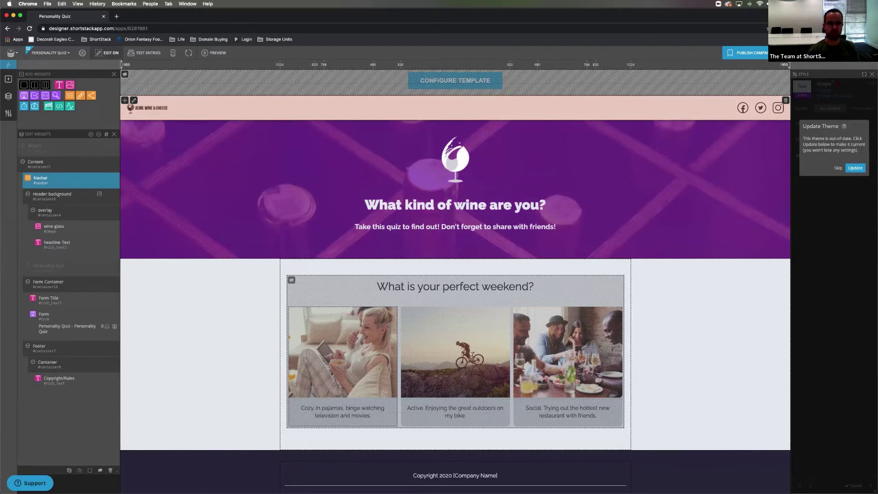
{"action": "left_click", "coordinate": [107, 53]}
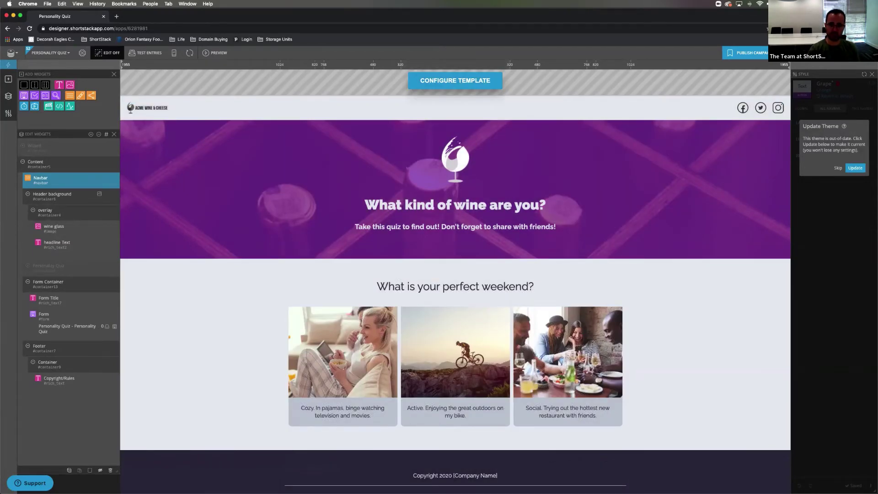
- Open Configure Template to see the quiz outcomes, starting with Outcome 1, Pinot Noir
{"action": "left_click", "coordinate": [455, 81]}
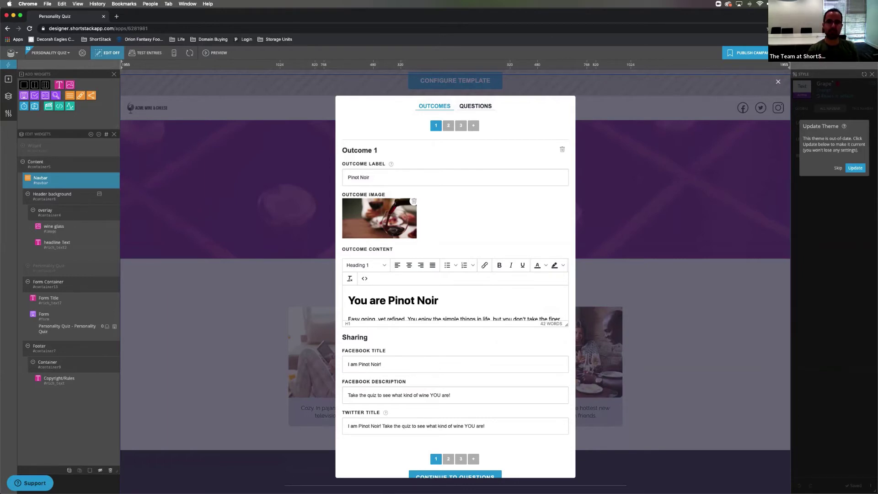
- Switch to the Questions view showing Question 1, 'What is your perfect weekend?'
{"action": "left_click", "coordinate": [476, 106]}
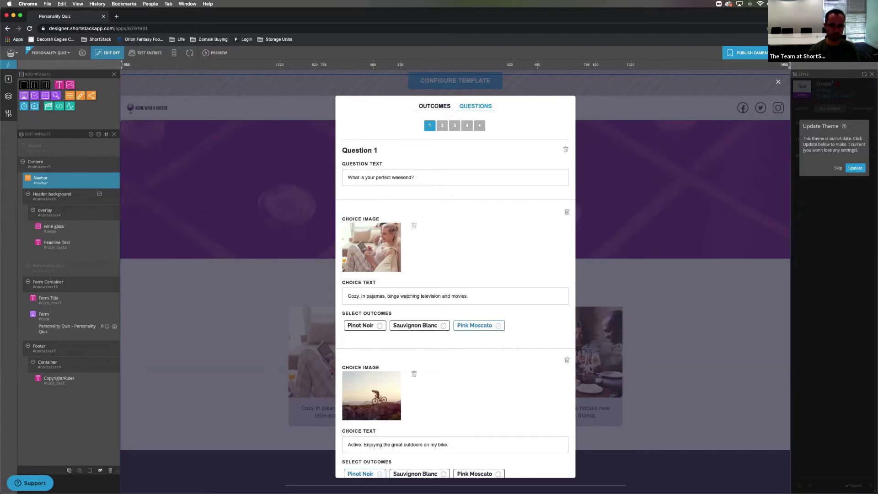
- Go back to the Outcomes view and scroll through Outcome 1 Pinot Noir's sharing text
{"action": "left_click", "coordinate": [434, 106]}
{"action": "scroll", "coordinate": [455, 275], "scroll_direction": "down", "scroll_amount": 3}
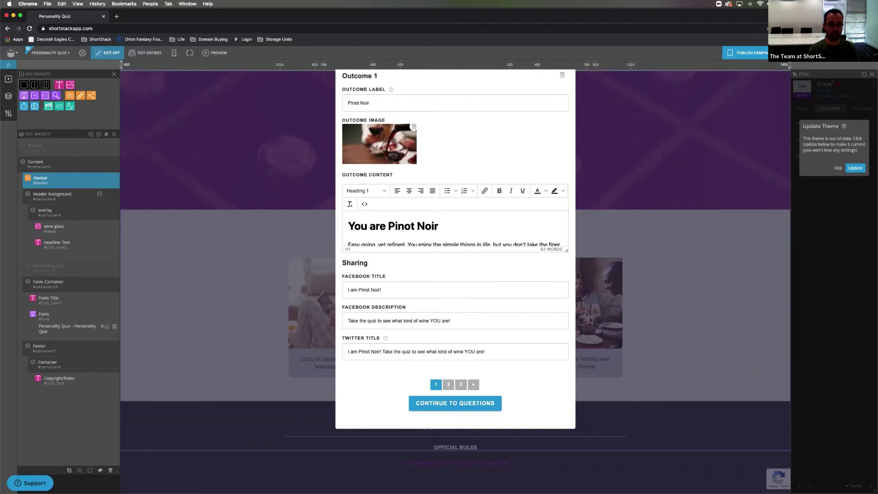
{"action": "scroll", "coordinate": [455, 229], "scroll_direction": "down", "scroll_amount": 2}
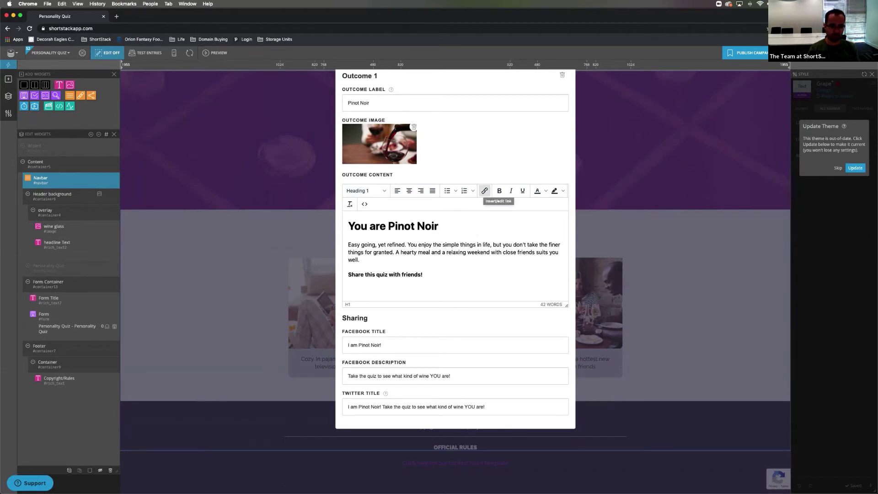
{"action": "left_click", "coordinate": [470, 245]}
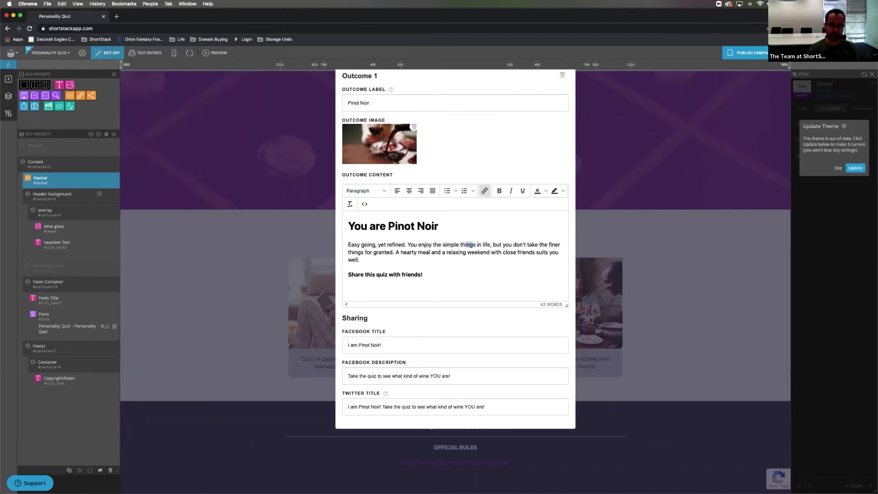
{"action": "left_click", "coordinate": [484, 191]}
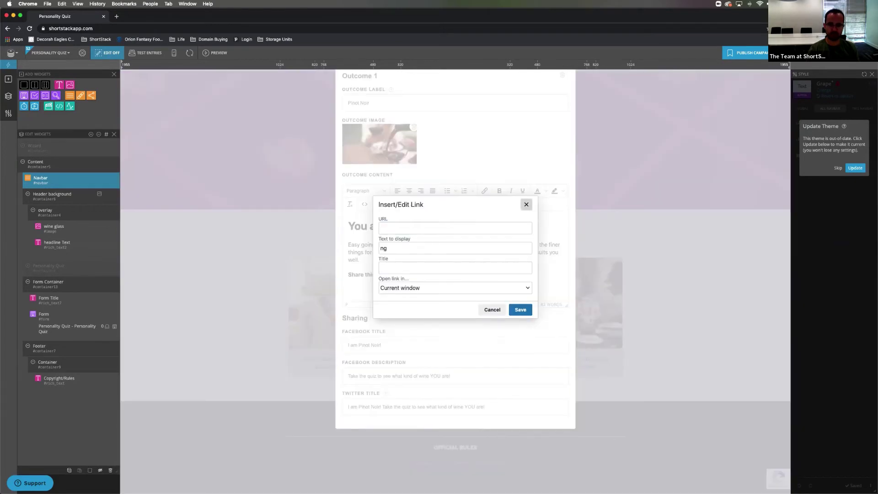
{"action": "left_click", "coordinate": [527, 204]}
{"action": "scroll", "coordinate": [455, 247], "scroll_direction": "down", "scroll_amount": 1}
{"action": "scroll", "coordinate": [423, 220], "scroll_direction": "down", "scroll_amount": 2}
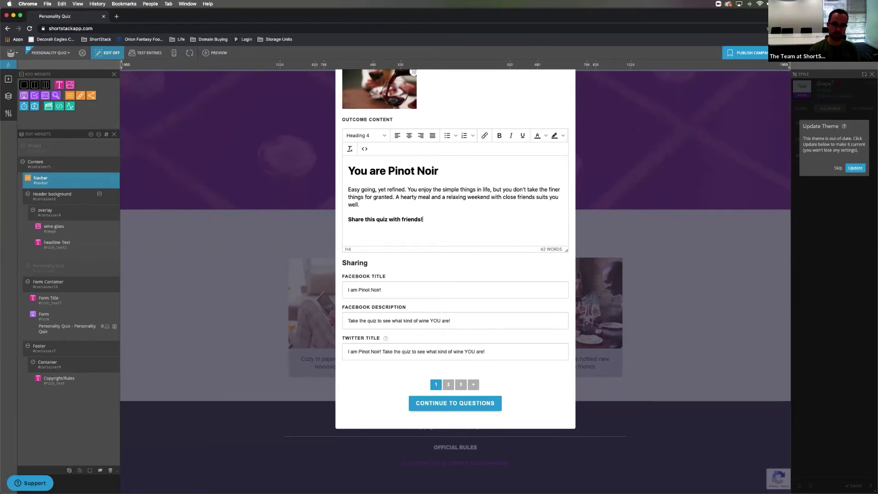
{"action": "scroll", "coordinate": [455, 247], "scroll_direction": "up", "scroll_amount": 1}
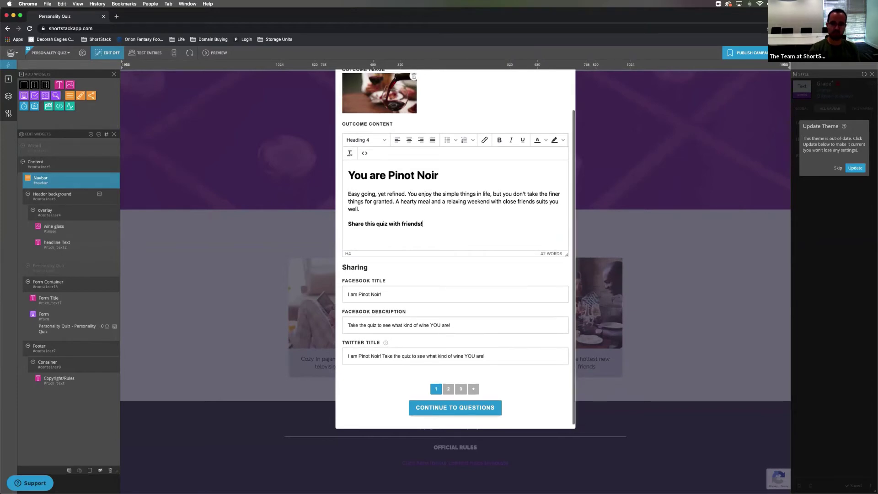
{"action": "scroll", "coordinate": [455, 247], "scroll_direction": "up", "scroll_amount": 4}
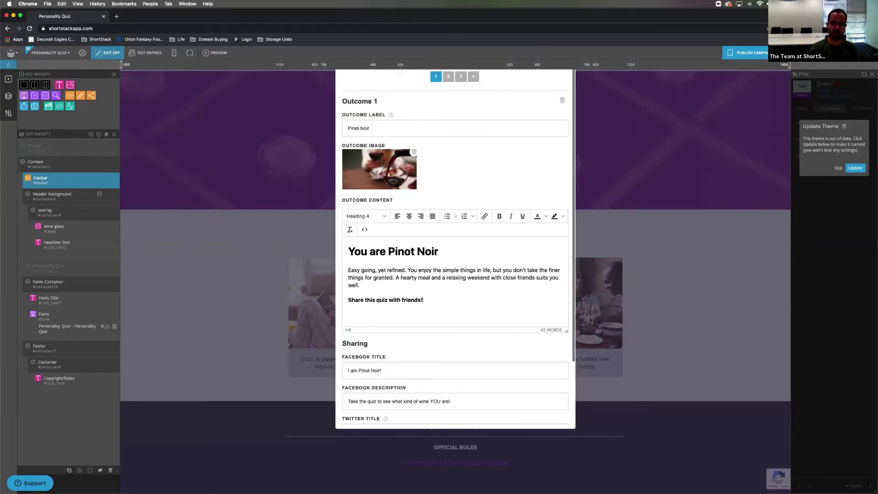
{"action": "scroll", "coordinate": [455, 247], "scroll_direction": "down", "scroll_amount": 2}
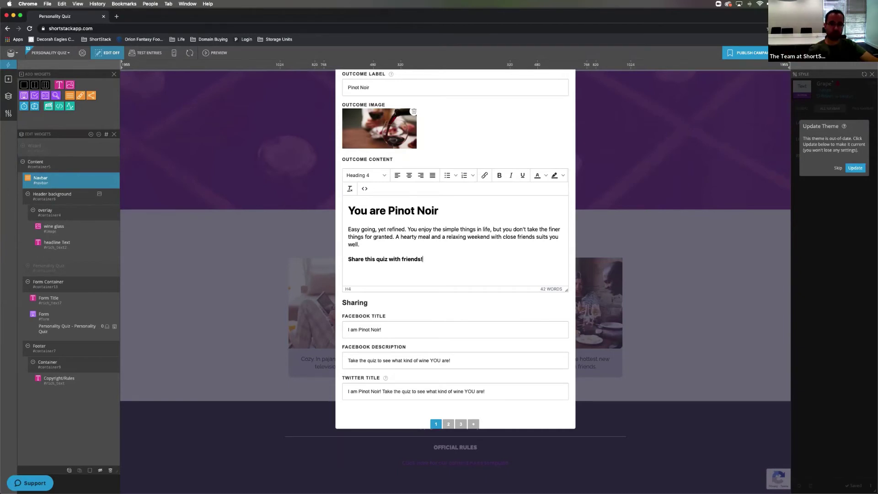
{"action": "scroll", "coordinate": [455, 249], "scroll_direction": "up", "scroll_amount": 2}
{"action": "scroll", "coordinate": [455, 249], "scroll_direction": "up", "scroll_amount": 2}
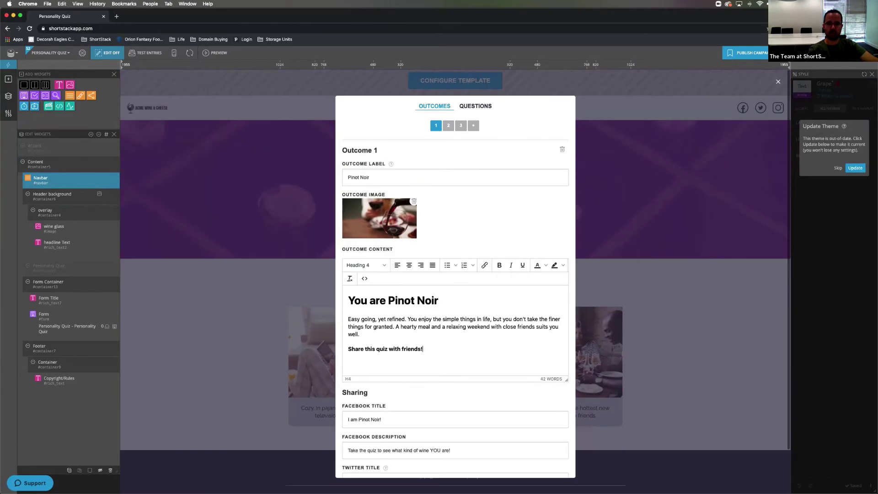
- Delete the picture from Question 1's Cozy choice, keeping the Active and Social pictures
{"action": "left_click", "coordinate": [475, 106]}
{"action": "scroll", "coordinate": [414, 197], "scroll_direction": "down", "scroll_amount": 1}
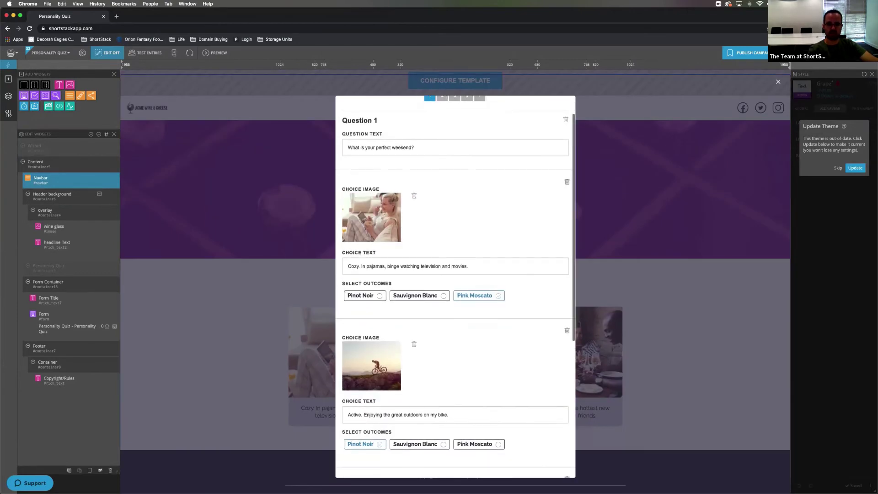
{"action": "left_click", "coordinate": [414, 195]}
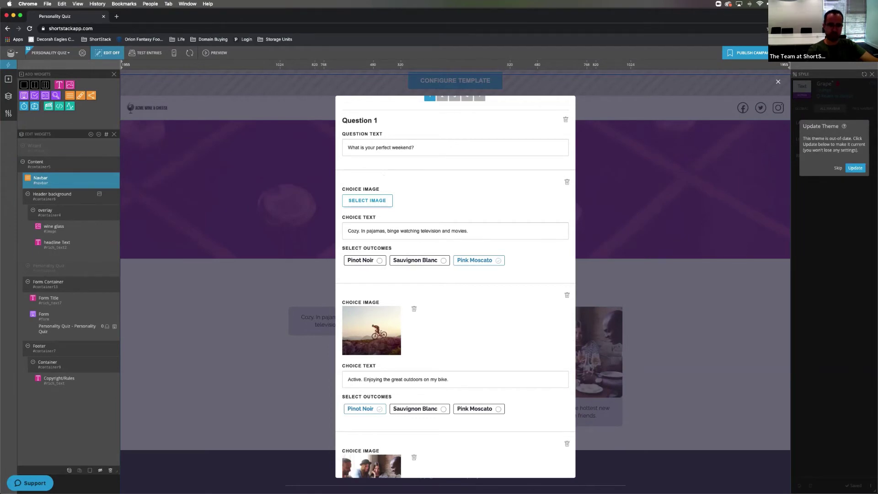
{"action": "scroll", "coordinate": [456, 287], "scroll_direction": "up", "scroll_amount": 2}
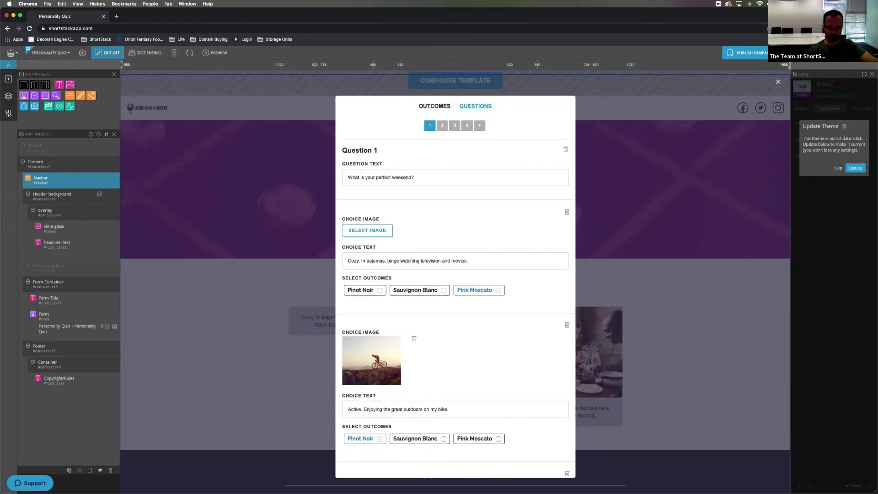
{"action": "scroll", "coordinate": [455, 286], "scroll_direction": "down", "scroll_amount": 4}
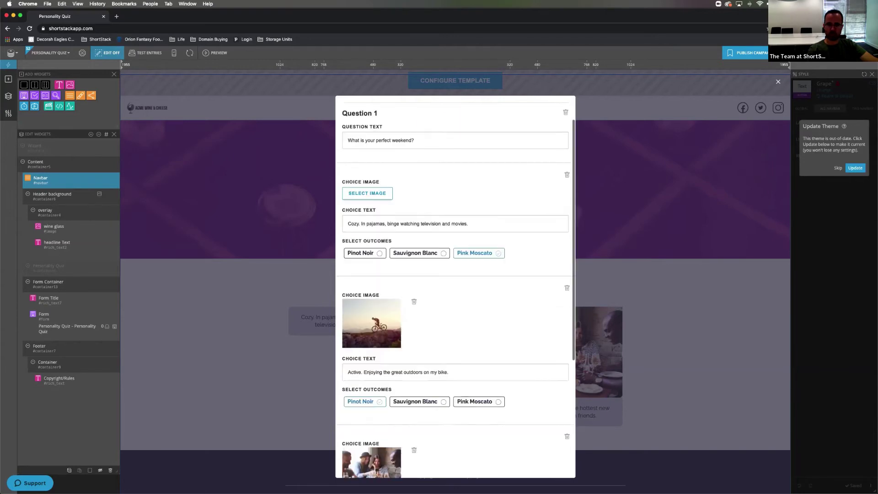
{"action": "scroll", "coordinate": [456, 287], "scroll_direction": "up", "scroll_amount": 4}
{"action": "scroll", "coordinate": [456, 287], "scroll_direction": "down", "scroll_amount": 3}
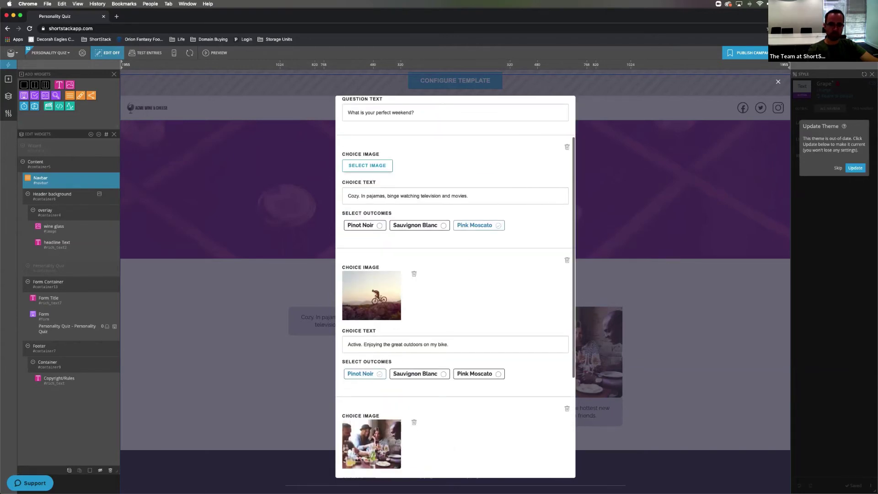
{"action": "scroll", "coordinate": [456, 287], "scroll_direction": "up", "scroll_amount": 3}
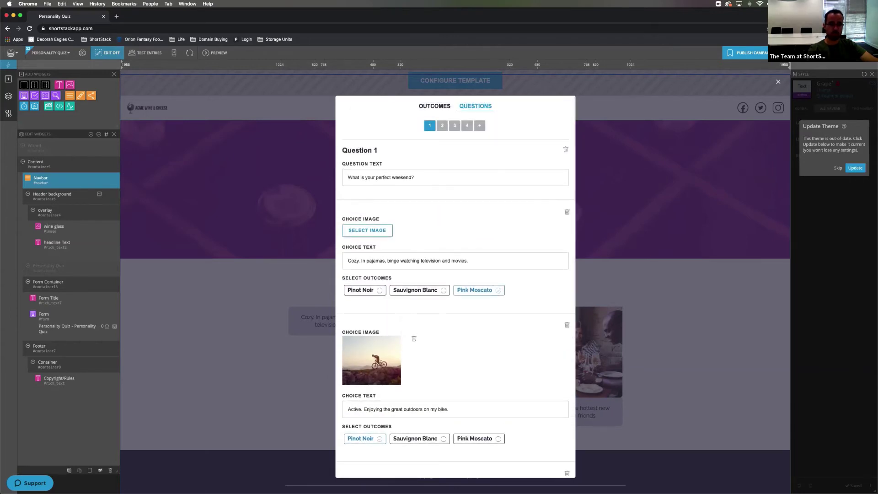
{"action": "scroll", "coordinate": [455, 287], "scroll_direction": "down", "scroll_amount": 10}
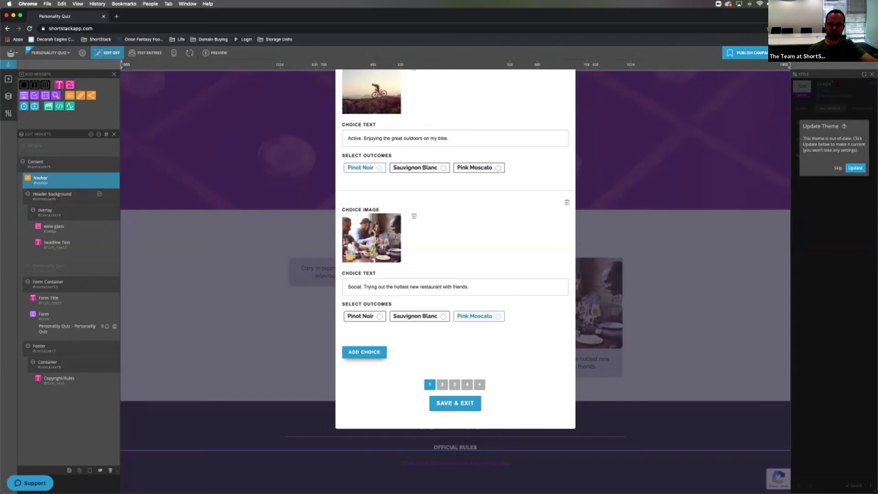
- Briefly check the Support panel, then Save & Exit the 'What is your perfect weekend?' question
{"action": "scroll", "coordinate": [455, 247], "scroll_direction": "up", "scroll_amount": 5}
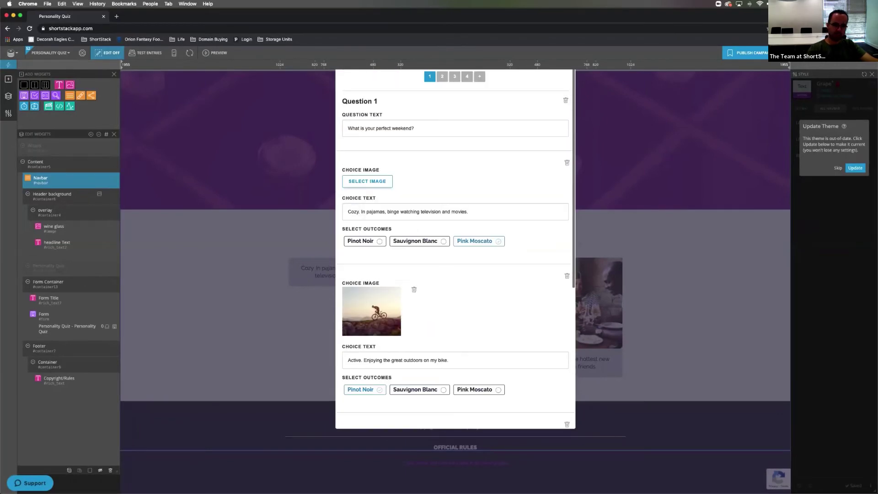
{"action": "scroll", "coordinate": [455, 247], "scroll_direction": "up", "scroll_amount": 2}
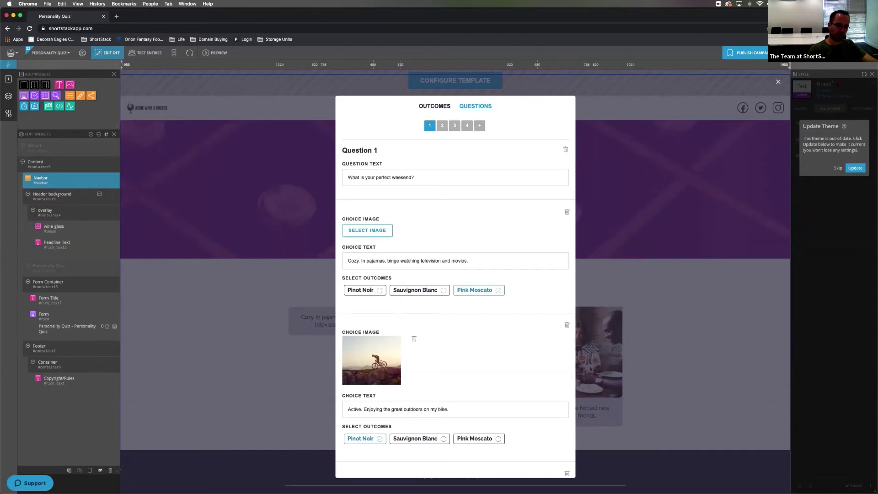
{"action": "left_click", "coordinate": [30, 483]}
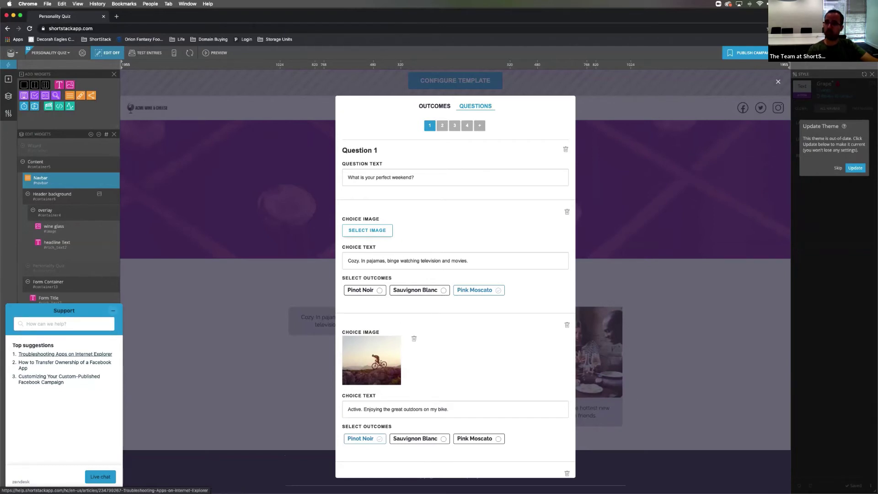
{"action": "left_click", "coordinate": [113, 310]}
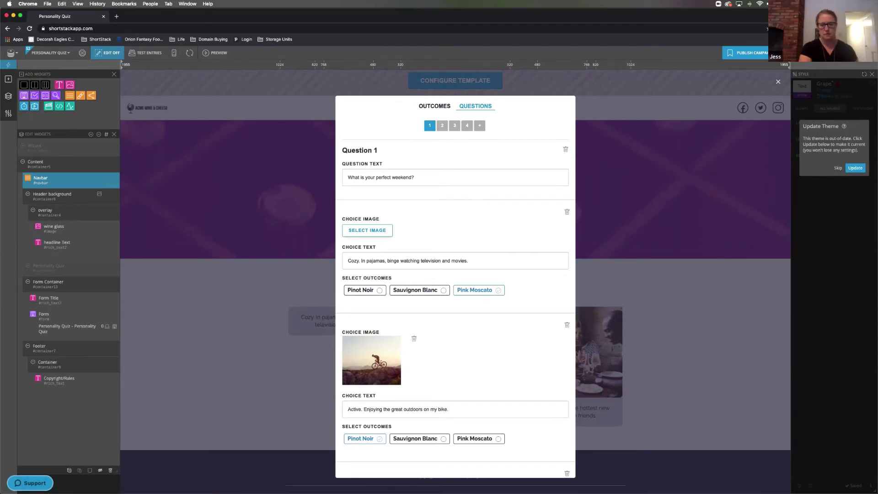
{"action": "scroll", "coordinate": [455, 286], "scroll_direction": "down", "scroll_amount": 5}
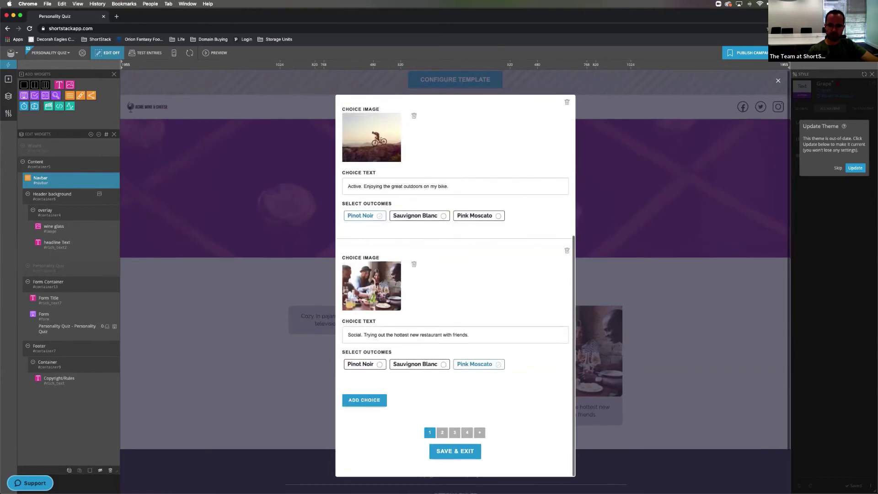
{"action": "scroll", "coordinate": [455, 281], "scroll_direction": "down", "scroll_amount": 2}
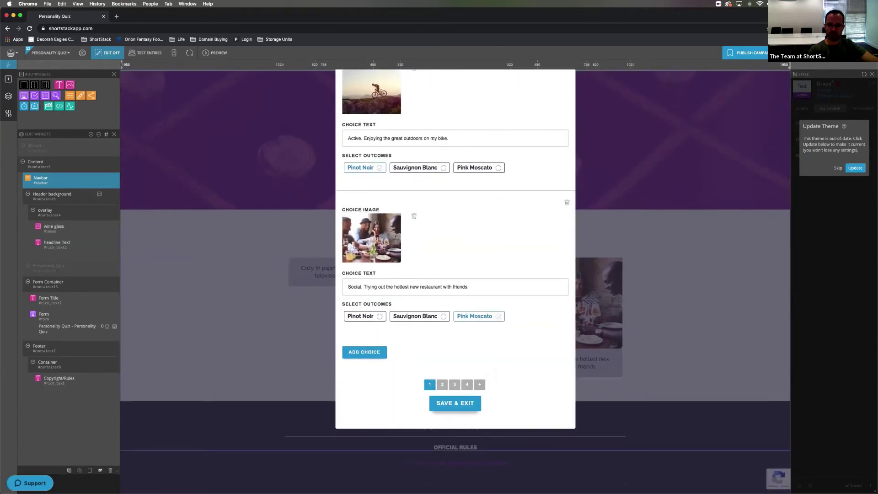
{"action": "left_click", "coordinate": [455, 403]}
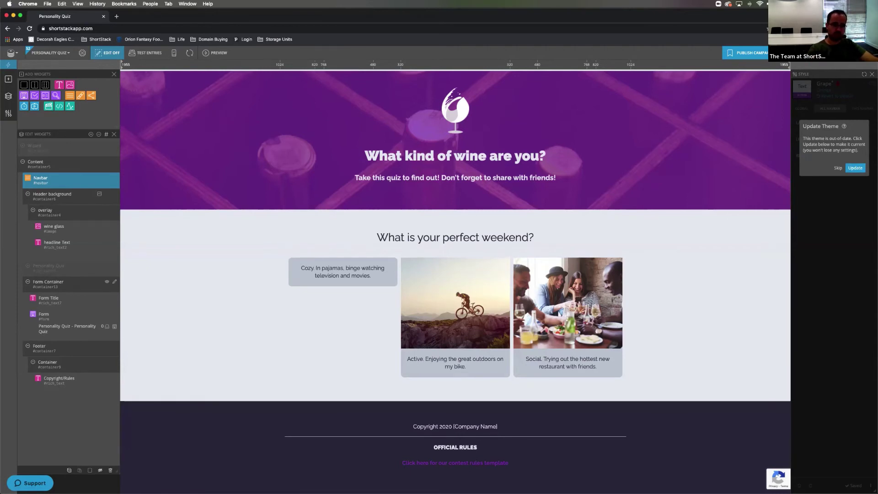
- Select the Form Container row in the Edit Widgets layer panel to edit it
{"action": "left_click", "coordinate": [48, 283]}
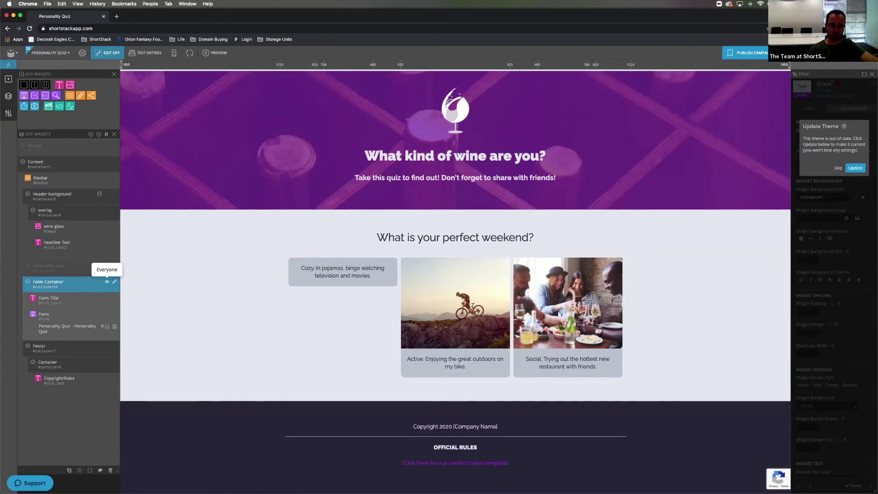
- Set the Form Container's display state to hidden and save the change
{"action": "left_click", "coordinate": [107, 282]}
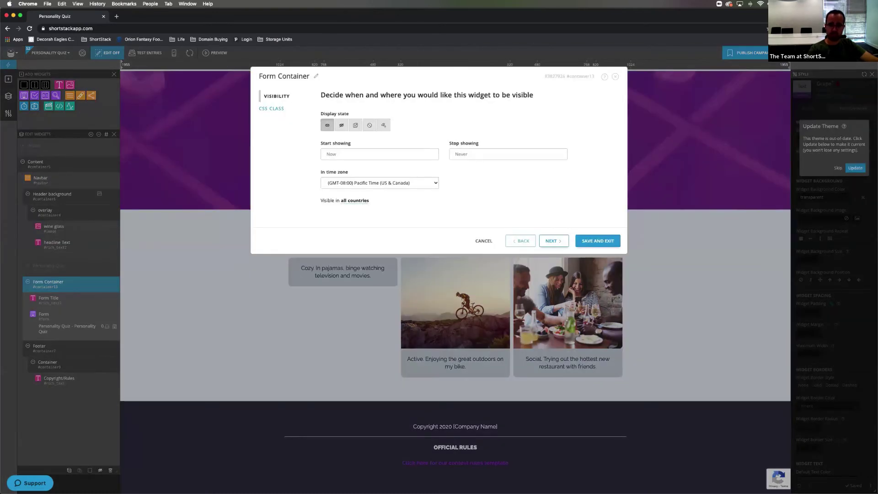
{"action": "left_click", "coordinate": [483, 241]}
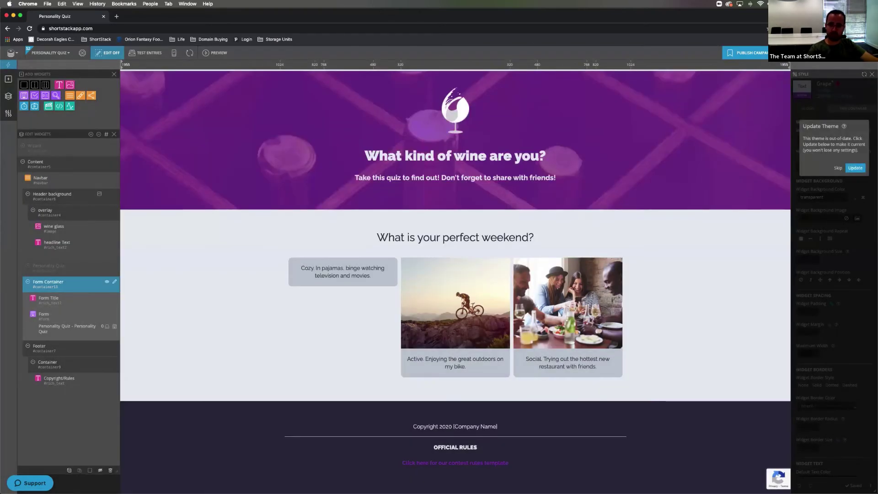
{"action": "left_click", "coordinate": [107, 281]}
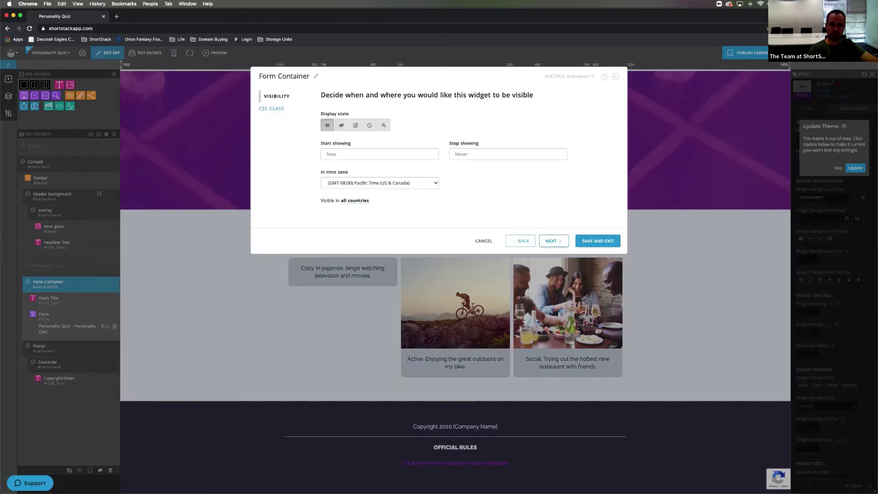
{"action": "left_click", "coordinate": [370, 124]}
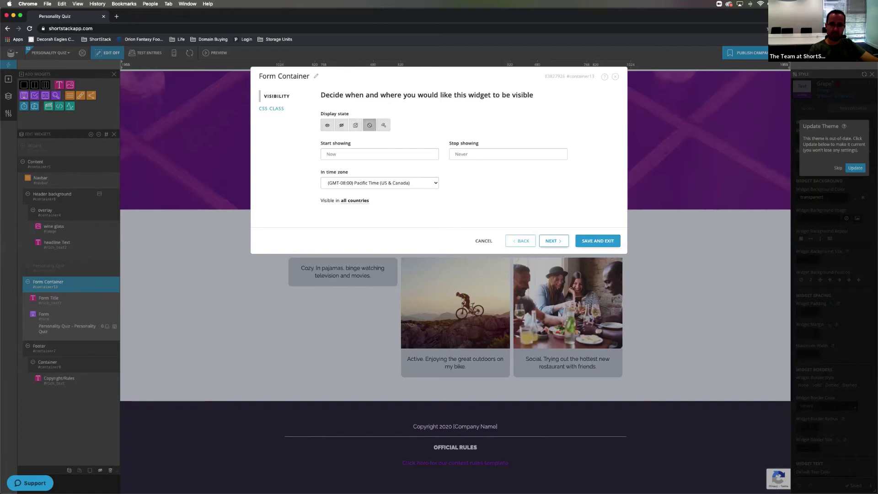
{"action": "left_click", "coordinate": [598, 241]}
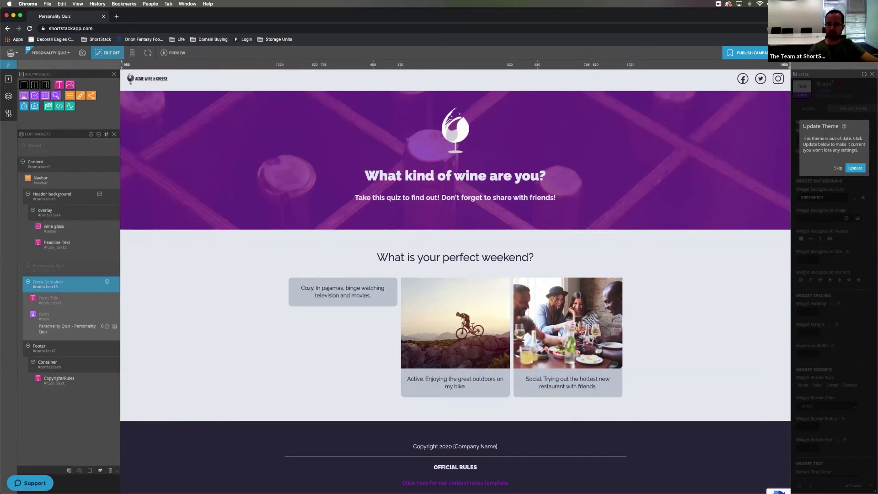
- Start publishing, pass the recommendations, try Embedded on Website, then return to the location choice
{"action": "left_click", "coordinate": [745, 52]}
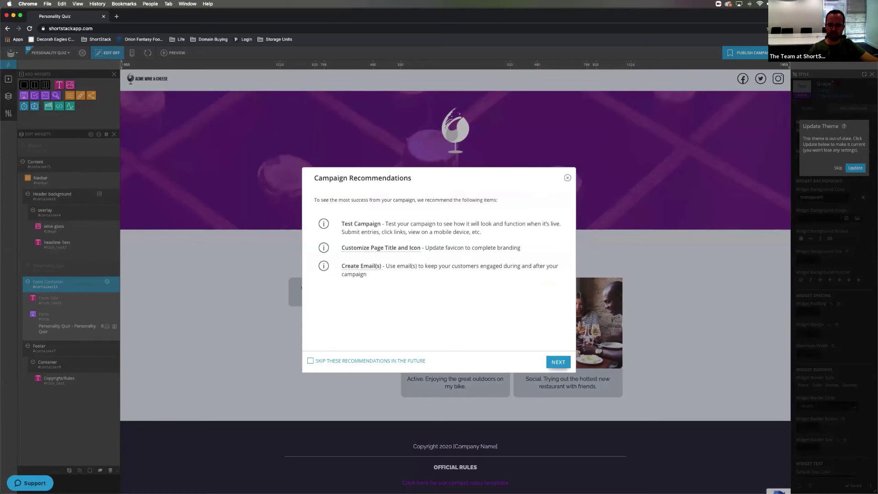
{"action": "left_click", "coordinate": [558, 361]}
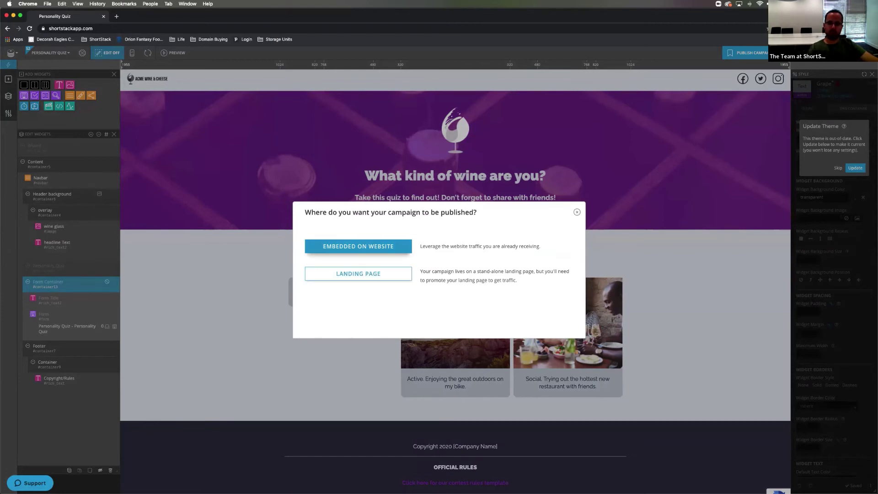
{"action": "left_click", "coordinate": [358, 246]}
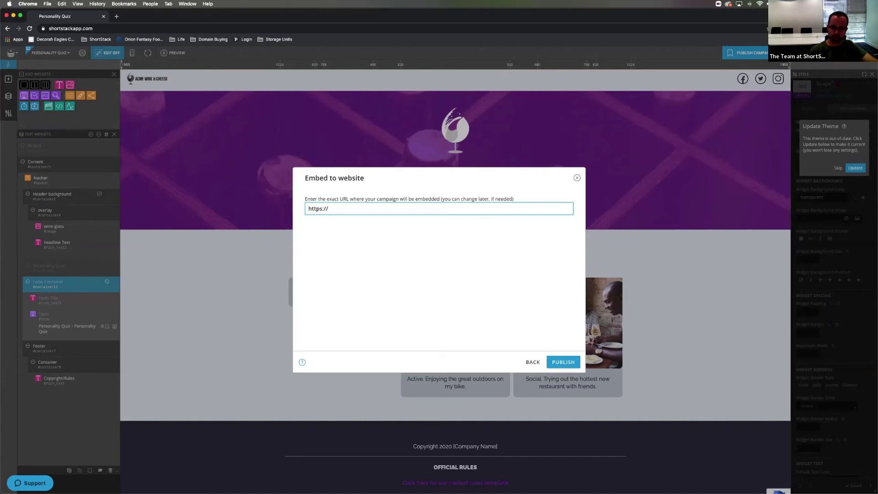
{"action": "left_click", "coordinate": [533, 362]}
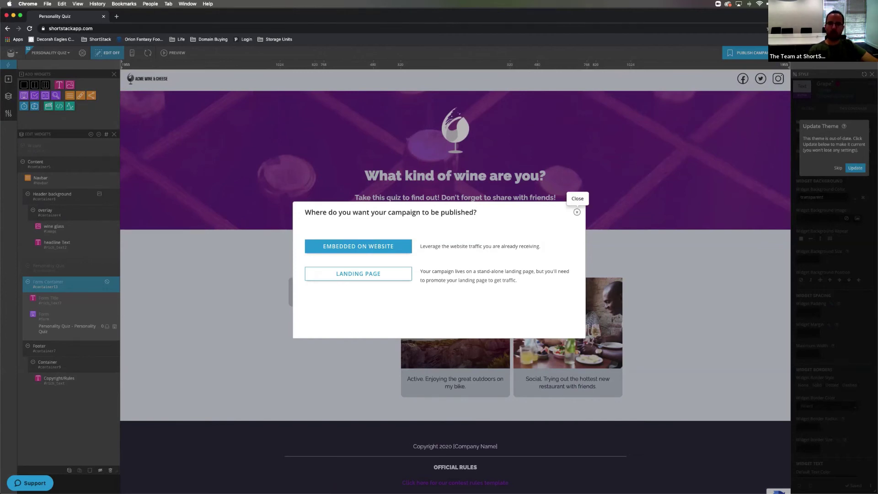
- Restart publishing with campaign recommendations set to be skipped in future
{"action": "left_click", "coordinate": [577, 212]}
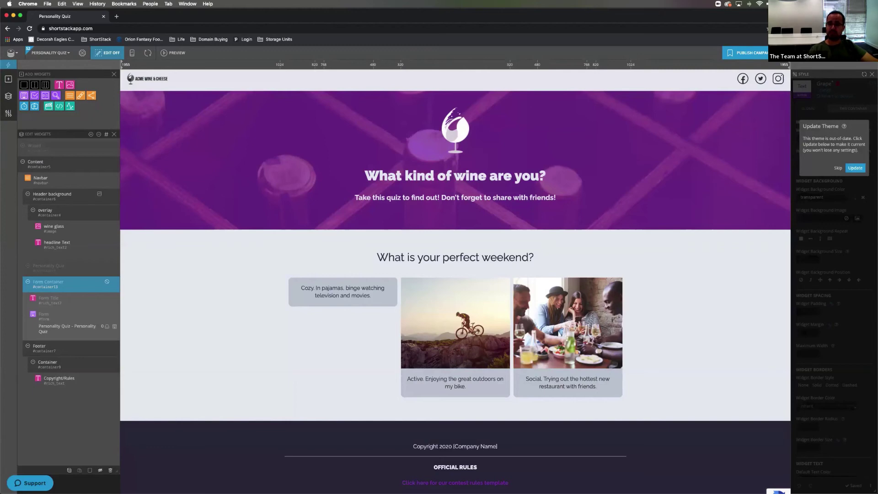
{"action": "left_click", "coordinate": [748, 52]}
{"action": "left_click", "coordinate": [359, 246]}
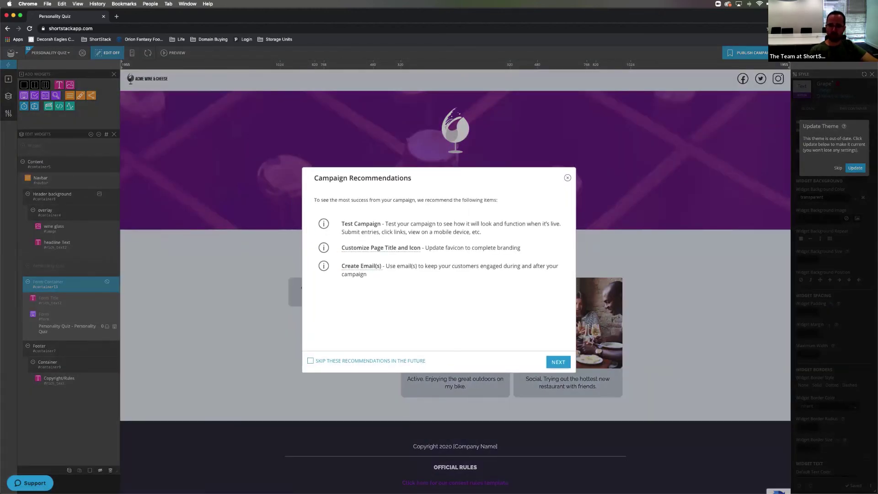
{"action": "left_click", "coordinate": [311, 360]}
{"action": "left_click", "coordinate": [559, 362]}
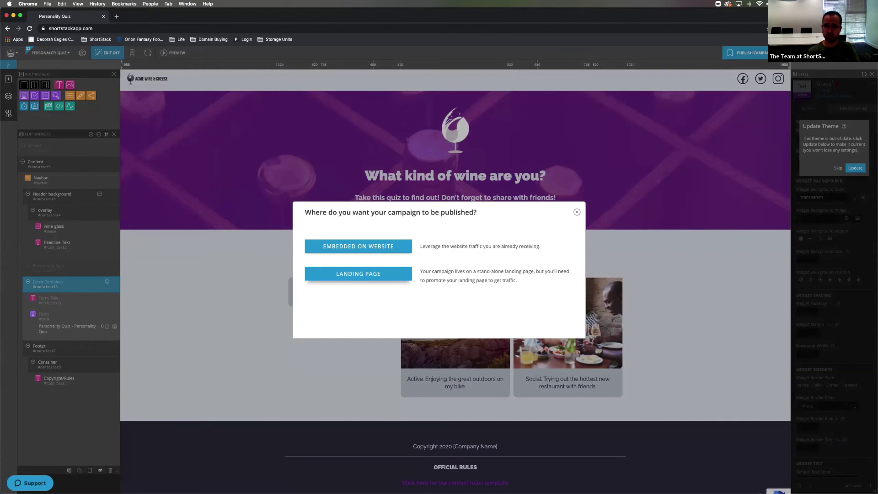
- Try the Landing Page option, then back out and close the publish dialog unpublished
{"action": "left_click", "coordinate": [358, 273]}
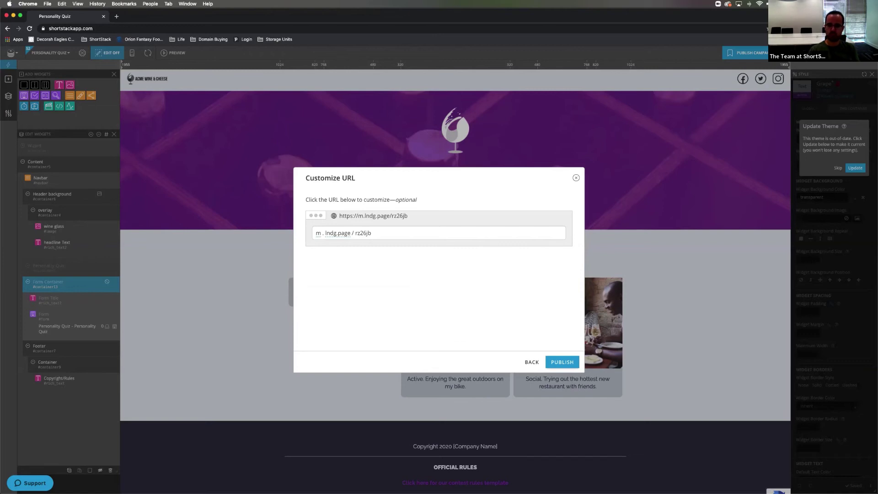
{"action": "left_click", "coordinate": [532, 361]}
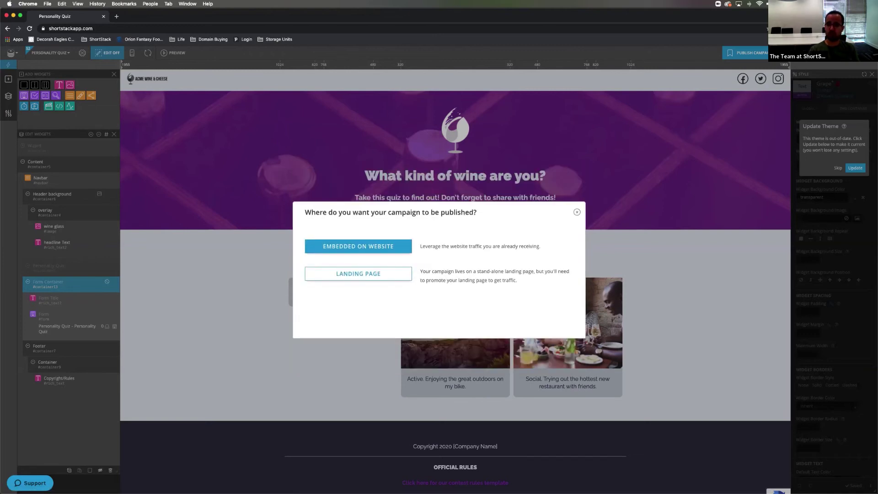
{"action": "left_click", "coordinate": [577, 212]}
{"action": "scroll", "coordinate": [577, 212], "scroll_direction": "down", "scroll_amount": 1}
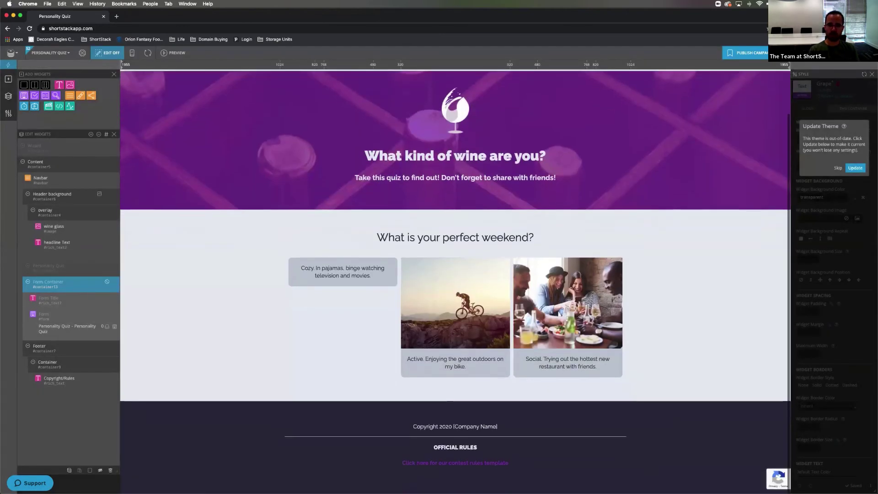
- Switch to the quiz page preview to bring up the unsaved answers and outcome warning
{"action": "left_click", "coordinate": [173, 53]}
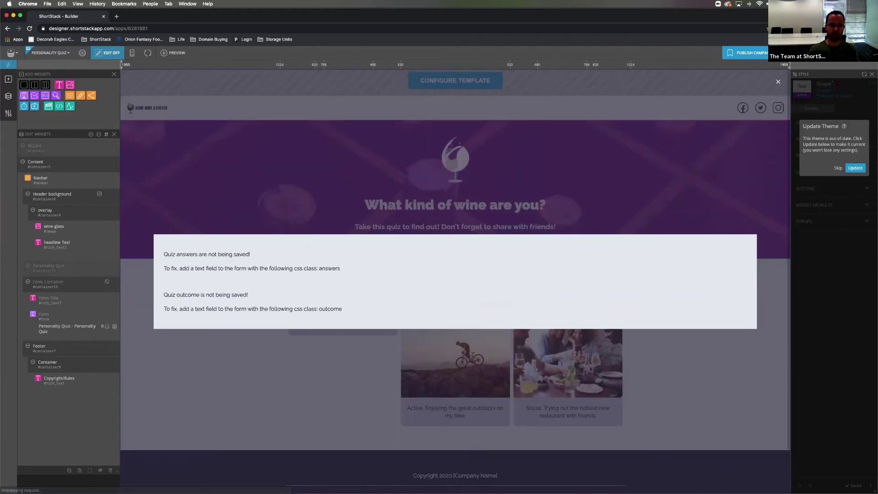
- Create a Knowledge Quiz Giveaway campaign from the classic S1 trivia quiz template
{"action": "left_click", "coordinate": [50, 52]}
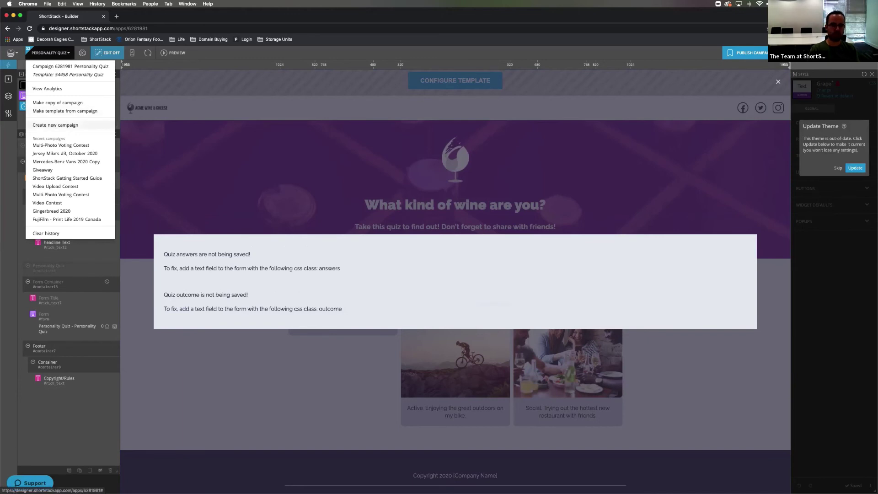
{"action": "left_click", "coordinate": [55, 125]}
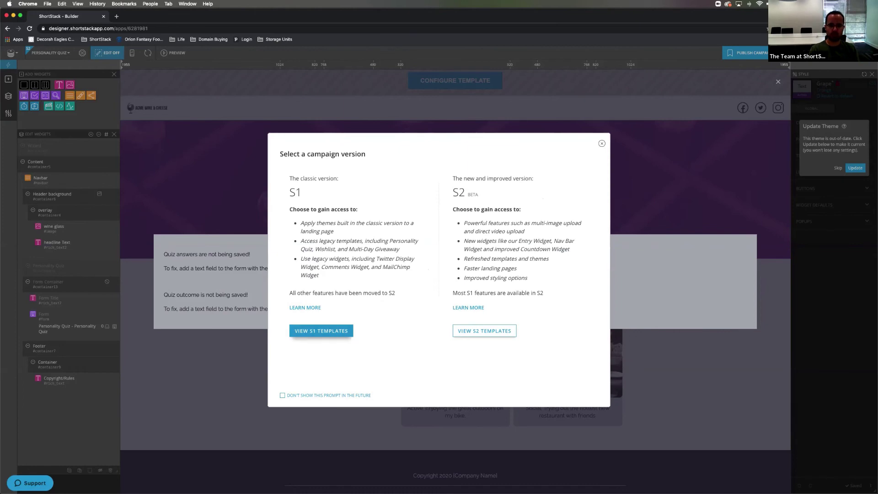
{"action": "left_click", "coordinate": [321, 331]}
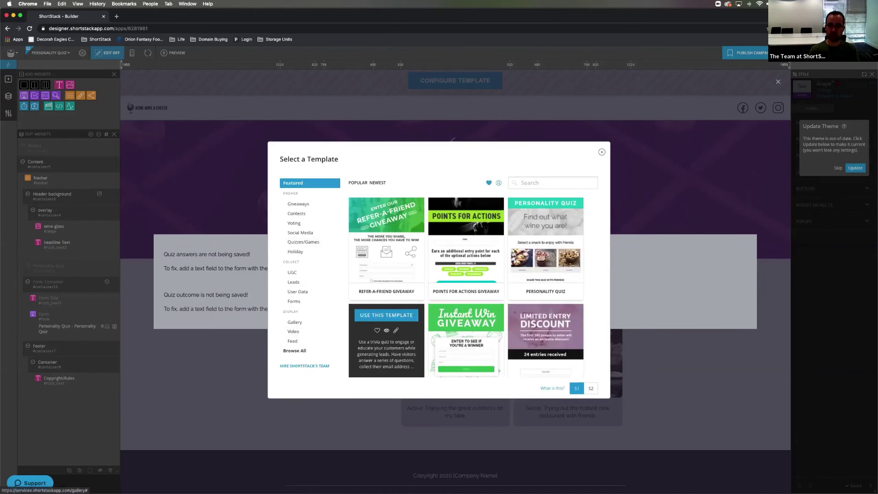
{"action": "left_click", "coordinate": [386, 315]}
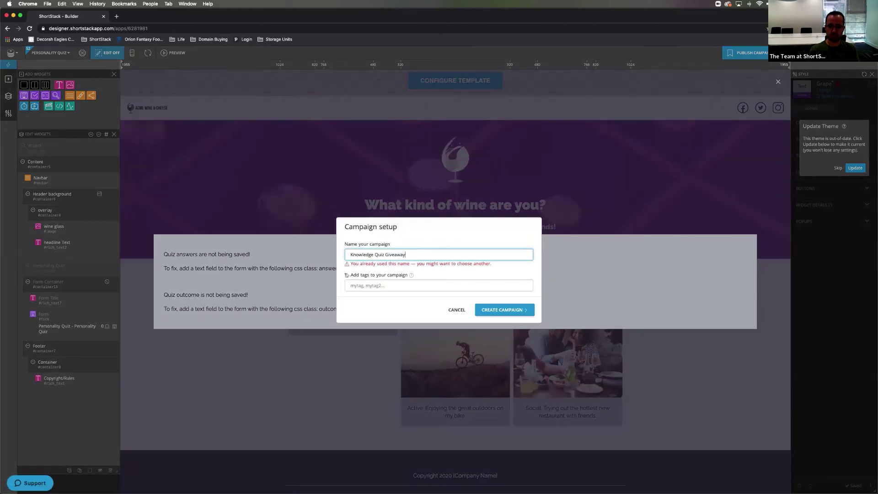
{"action": "key", "text": "Return"}
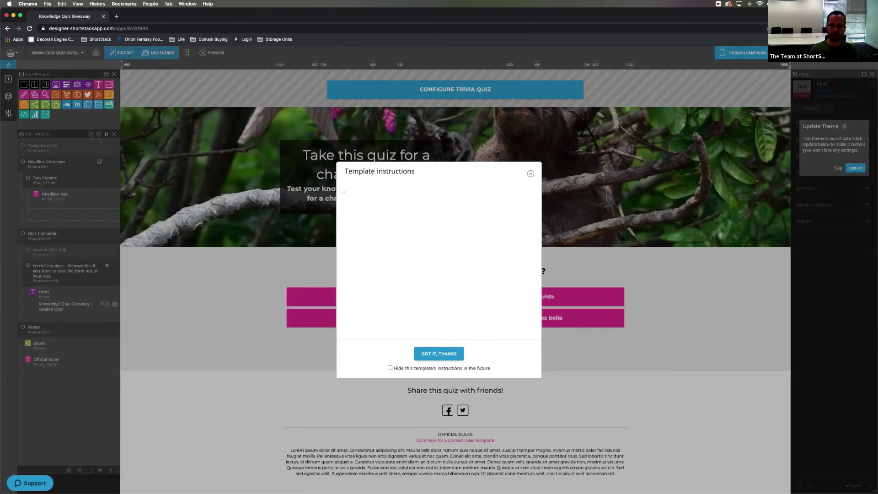
- Dismiss the template instructions permanently and open the trivia quiz configuration
{"action": "left_click", "coordinate": [390, 367]}
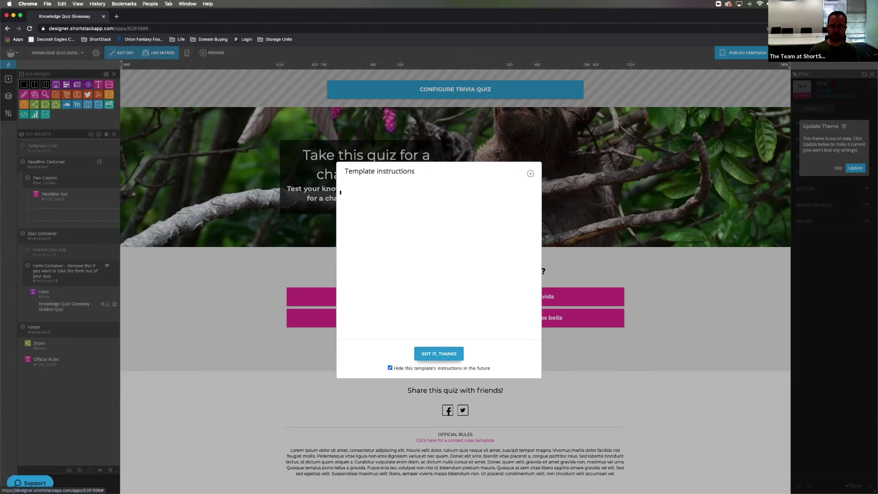
{"action": "left_click", "coordinate": [439, 353]}
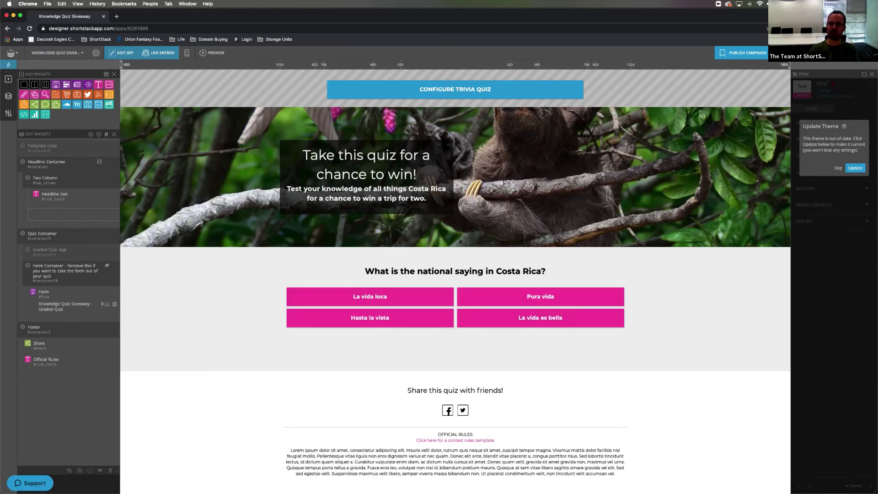
{"action": "left_click", "coordinate": [455, 89]}
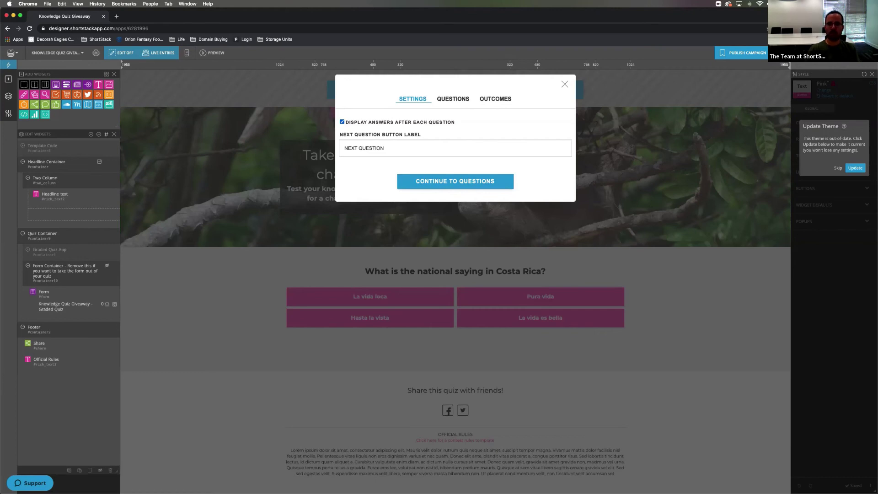
- Review Question 1's choices and incorrect-answer feedback, then move to the Outcomes tab
{"action": "left_click", "coordinate": [453, 99]}
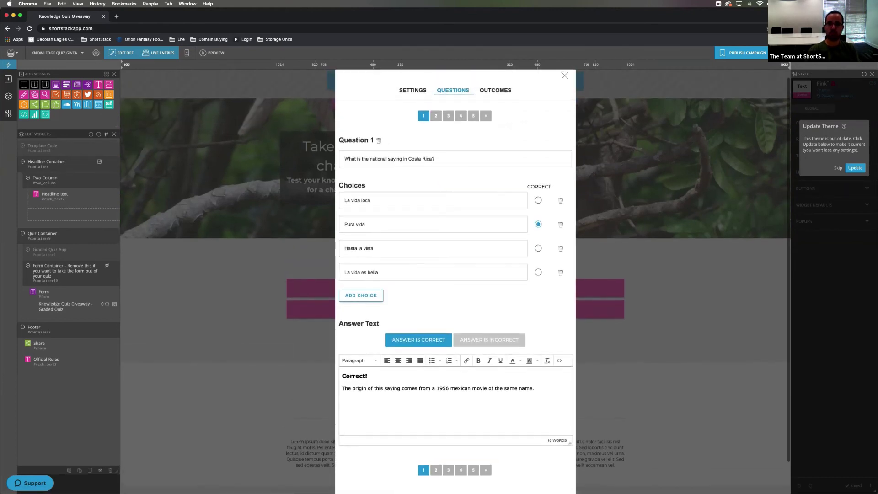
{"action": "scroll", "coordinate": [455, 281], "scroll_direction": "down", "scroll_amount": 1}
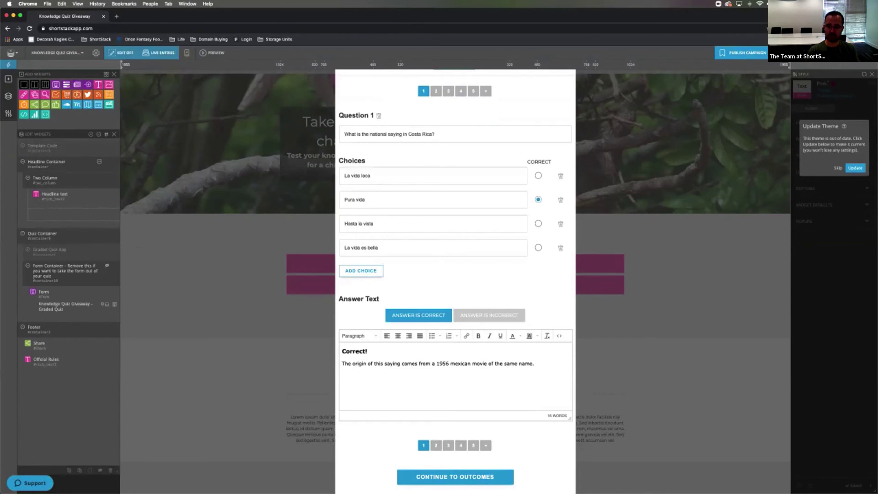
{"action": "scroll", "coordinate": [455, 281], "scroll_direction": "down", "scroll_amount": 1}
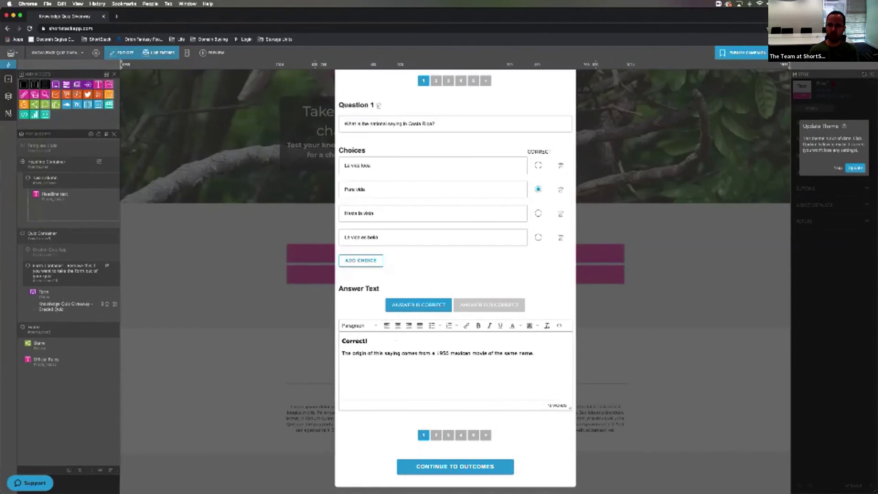
{"action": "left_click", "coordinate": [489, 304]}
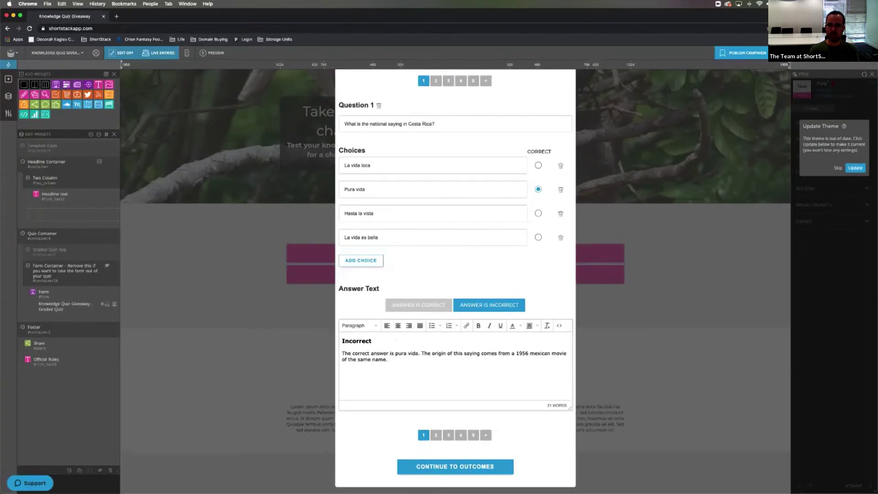
{"action": "scroll", "coordinate": [455, 275], "scroll_direction": "up", "scroll_amount": 2}
{"action": "left_click", "coordinate": [495, 99]}
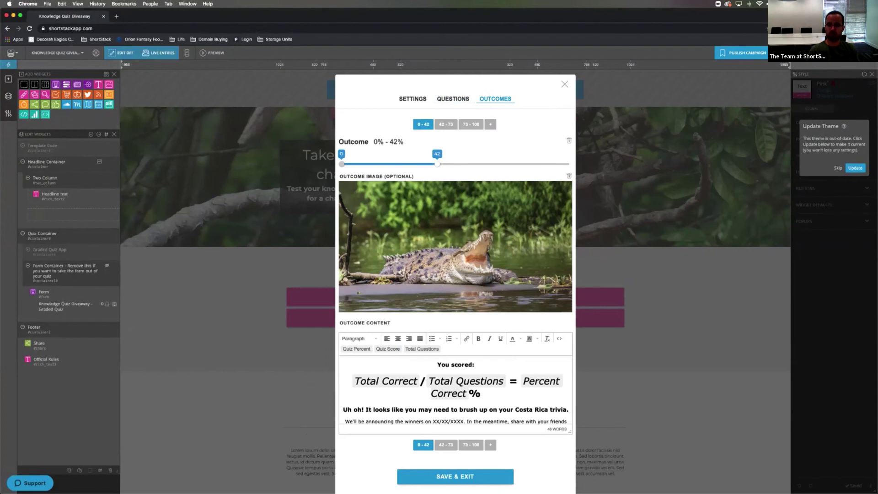
- Lower the first outcome's score range to 0–20%
{"action": "left_click_drag", "start_coordinate": [437, 164], "coordinate": [387, 164]}
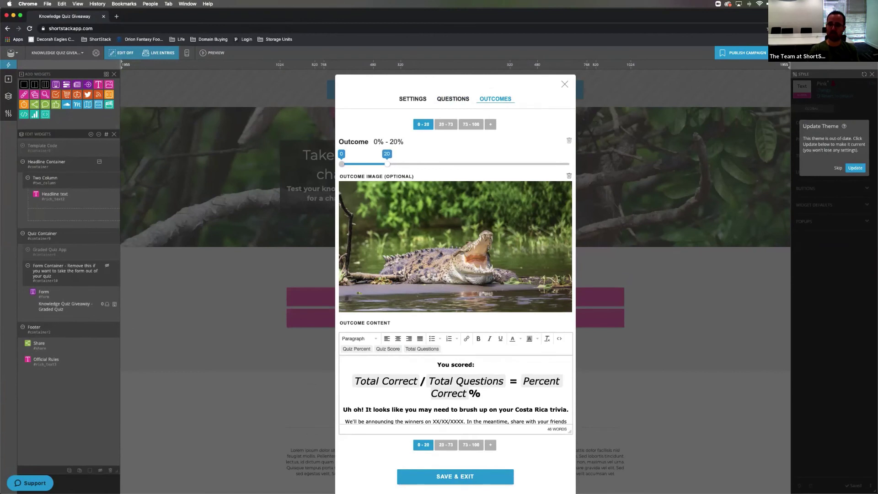
{"action": "scroll", "coordinate": [455, 274], "scroll_direction": "down", "scroll_amount": 1}
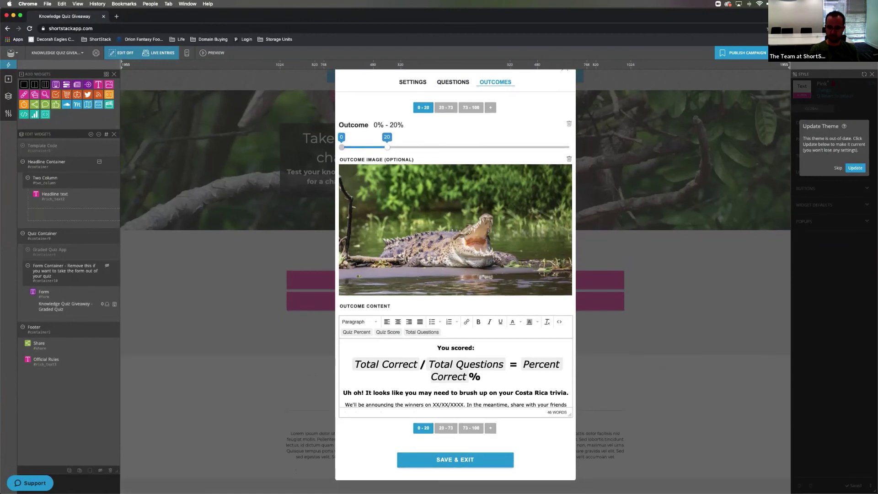
{"action": "scroll", "coordinate": [455, 274], "scroll_direction": "down", "scroll_amount": 1}
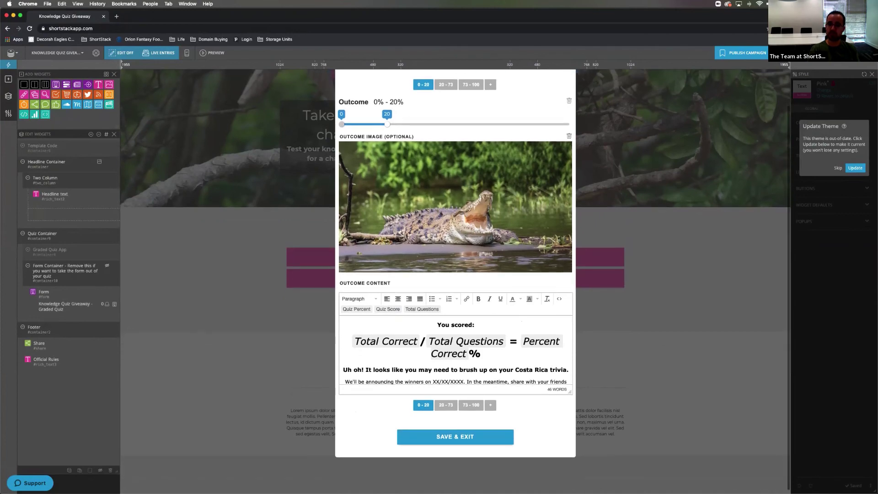
{"action": "scroll", "coordinate": [455, 274], "scroll_direction": "up", "scroll_amount": 2}
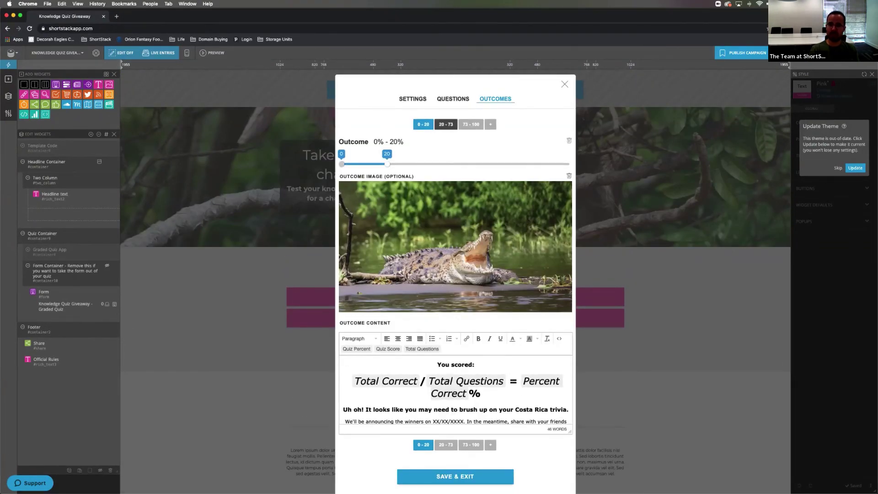
- Set the middle outcome to 20–65%, check the 65–100% outcome, and close the configuration
{"action": "left_click", "coordinate": [446, 124]}
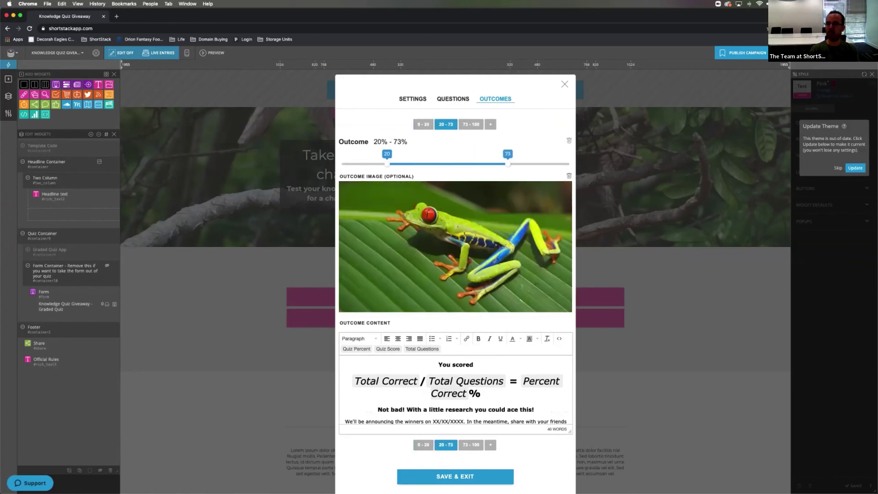
{"action": "left_click_drag", "start_coordinate": [508, 164], "coordinate": [479, 163]}
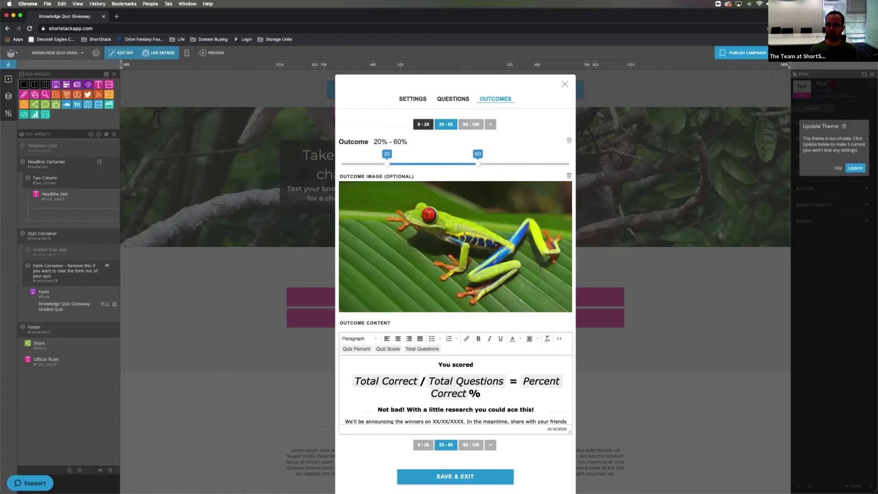
{"action": "left_click_drag", "start_coordinate": [479, 163], "coordinate": [489, 163]}
{"action": "left_click", "coordinate": [471, 124]}
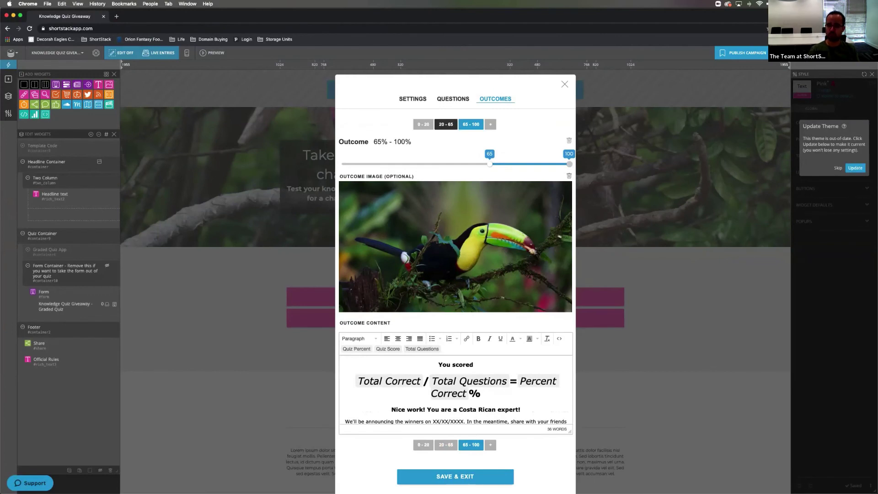
{"action": "scroll", "coordinate": [446, 124], "scroll_direction": "down", "scroll_amount": 2}
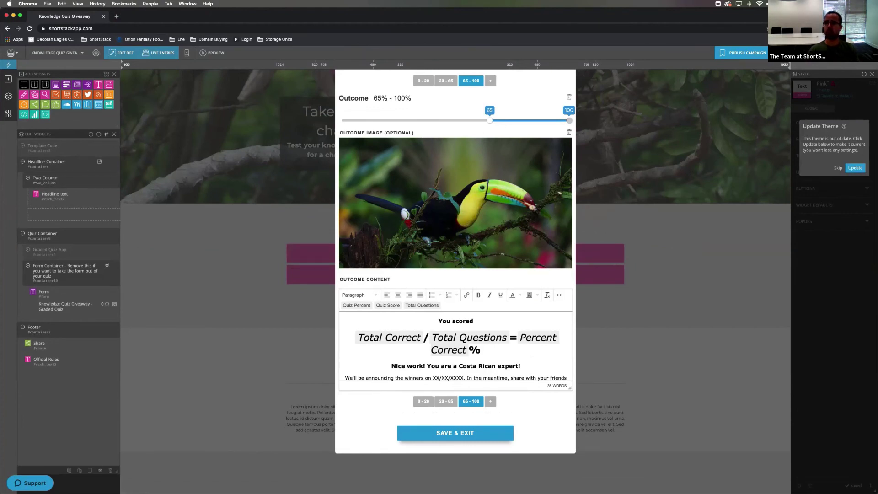
{"action": "scroll", "coordinate": [455, 275], "scroll_direction": "up", "scroll_amount": 2}
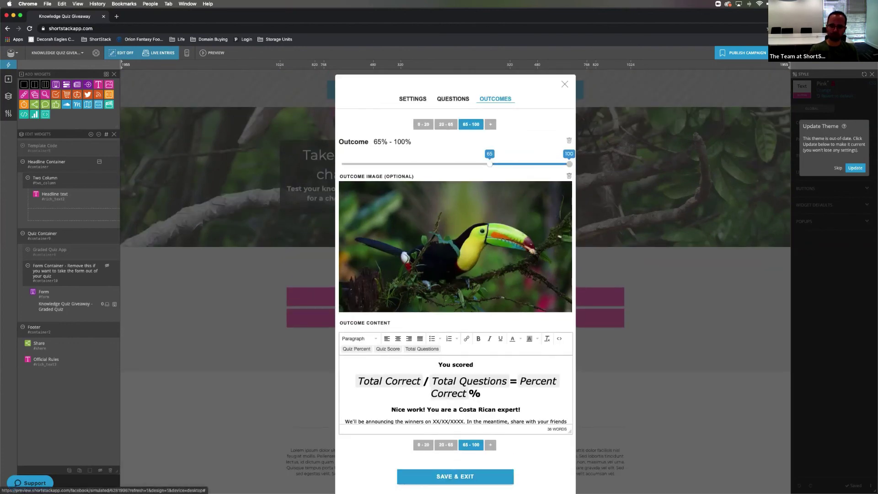
{"action": "key", "text": "Escape"}
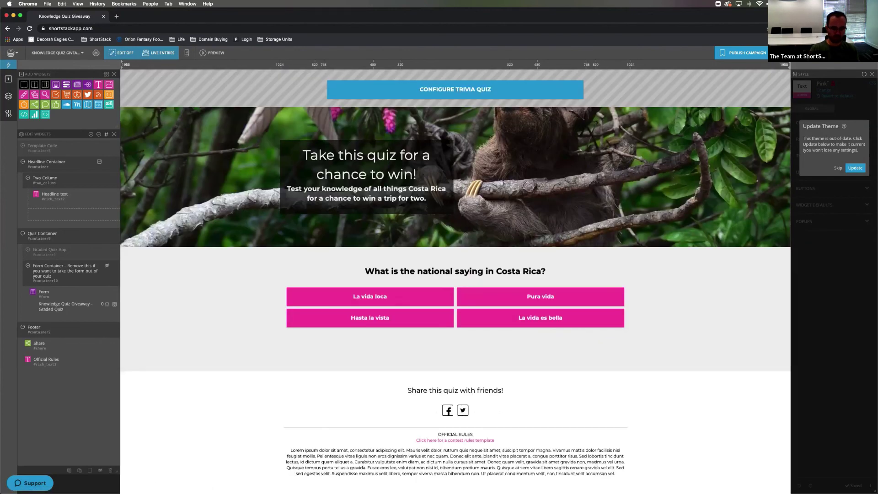
{"action": "mouse_move", "coordinate": [424, 488]}
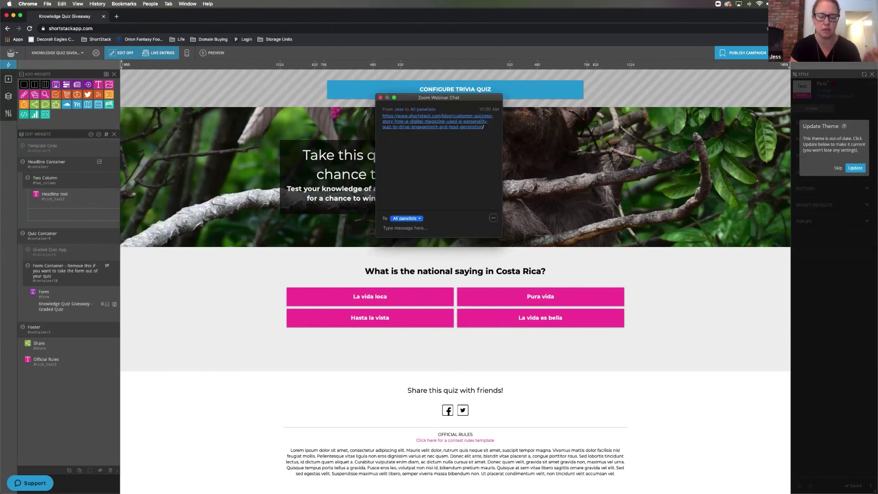
{"action": "right_click", "coordinate": [428, 128]}
{"action": "left_click", "coordinate": [440, 130]}
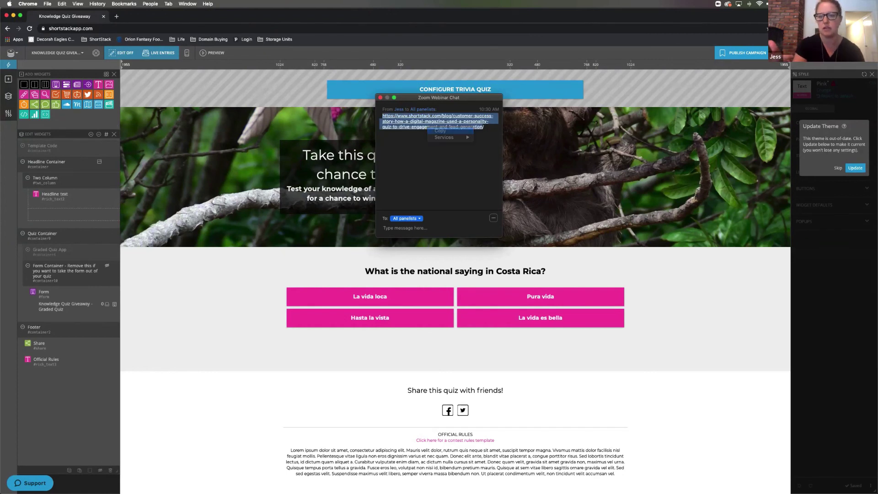
{"action": "key", "text": "super+w"}
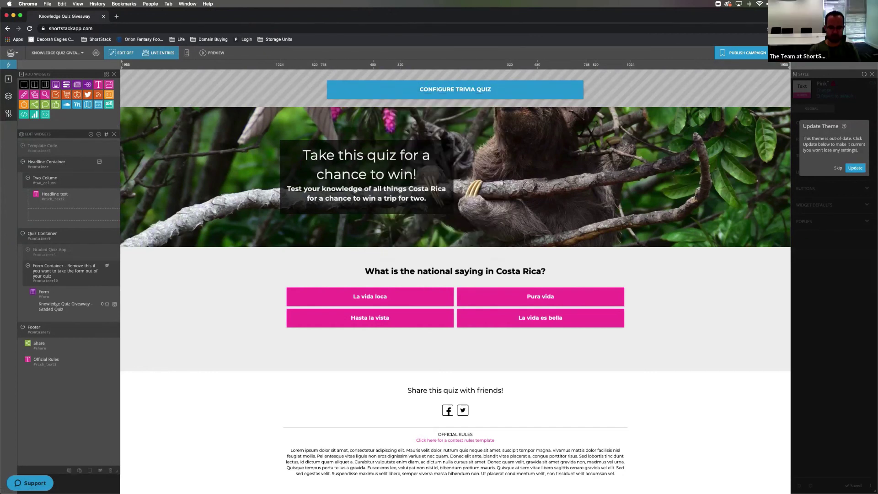